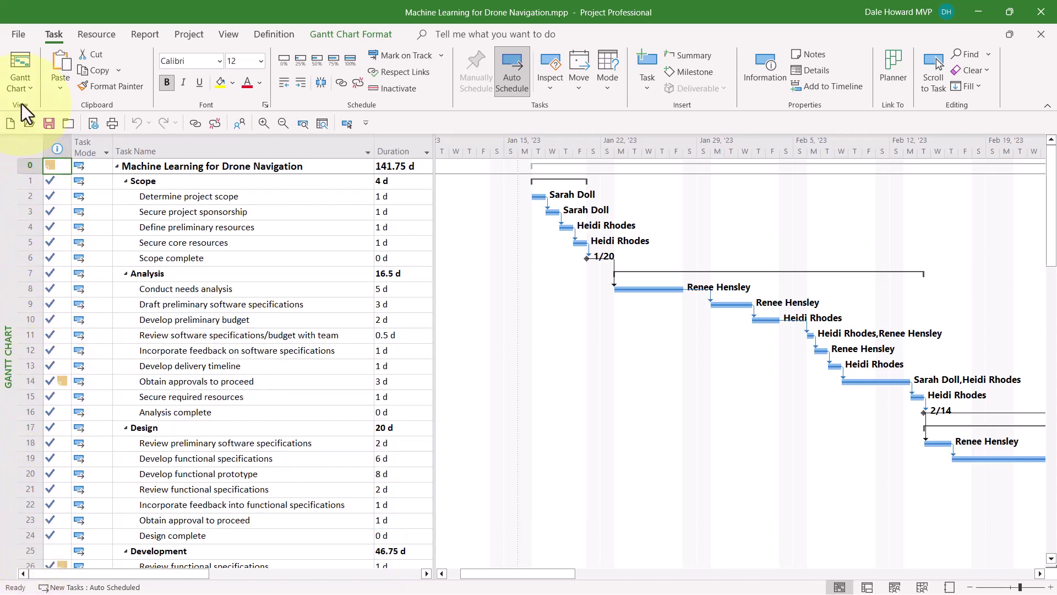
Inspect the Gantt Chart view's definition in the full list of views.
left_click(33, 85)
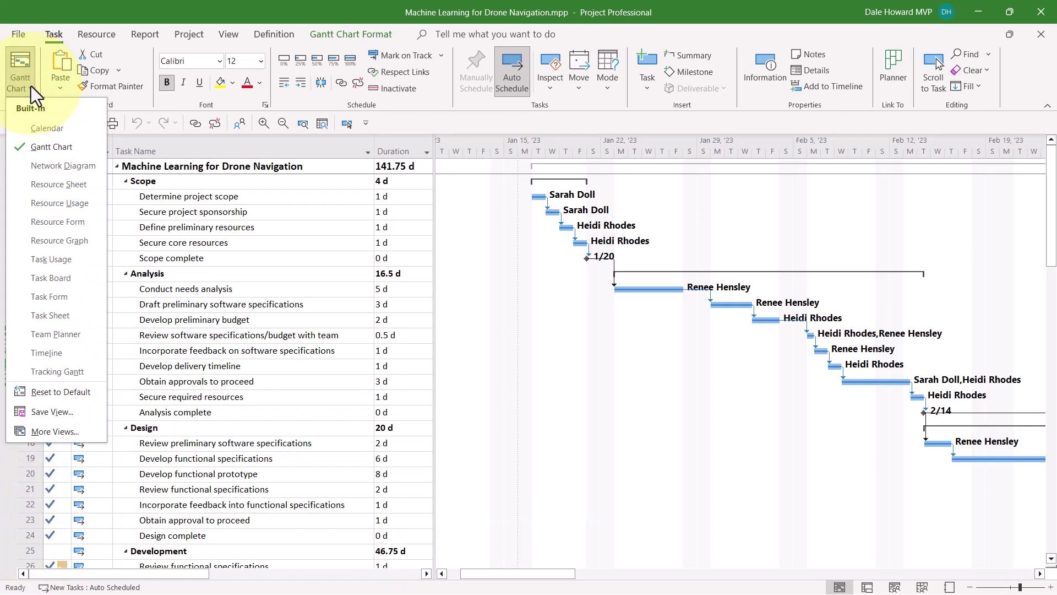
left_click(78, 431)
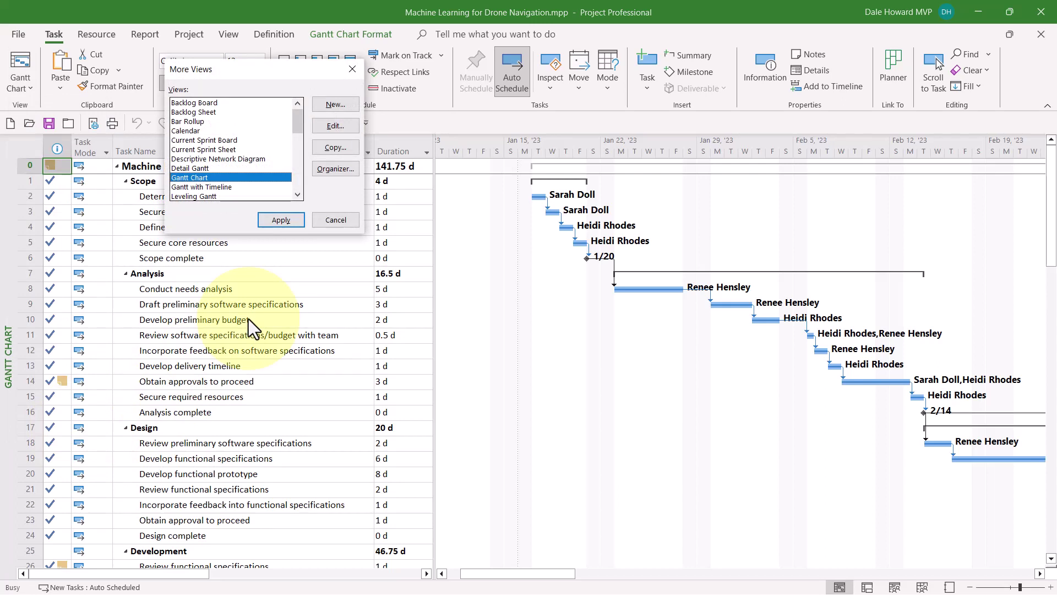
left_click(335, 126)
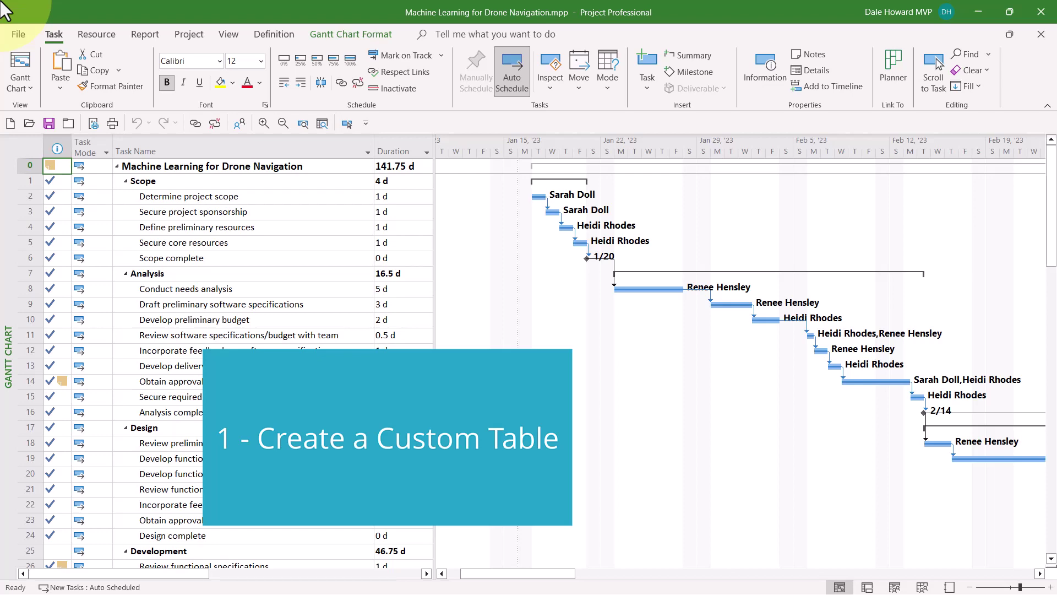
In More Tables, start and cancel a new table, then select the Work table.
right_click(29, 151)
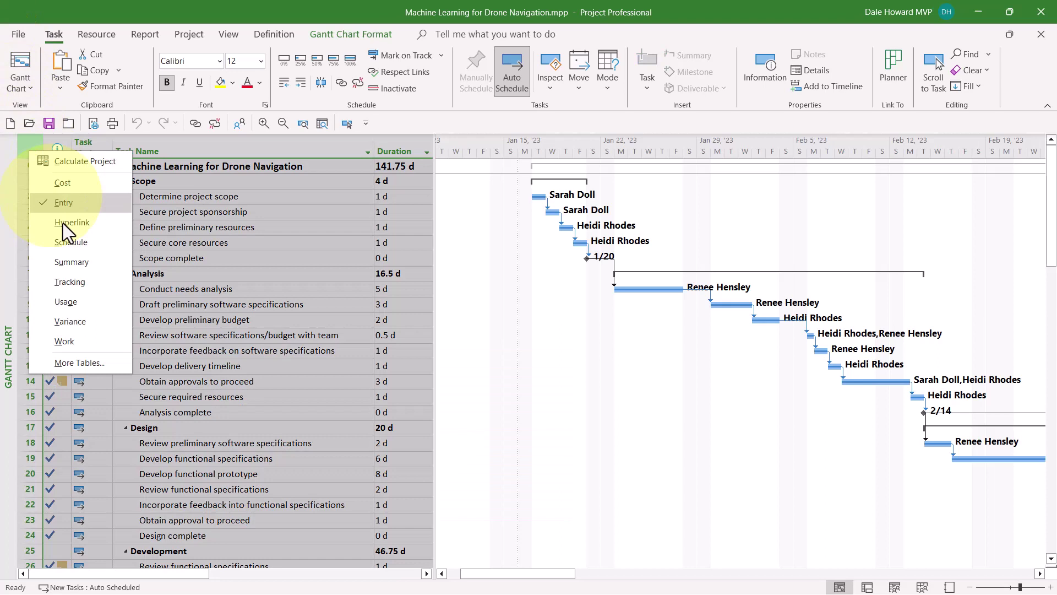
left_click(99, 363)
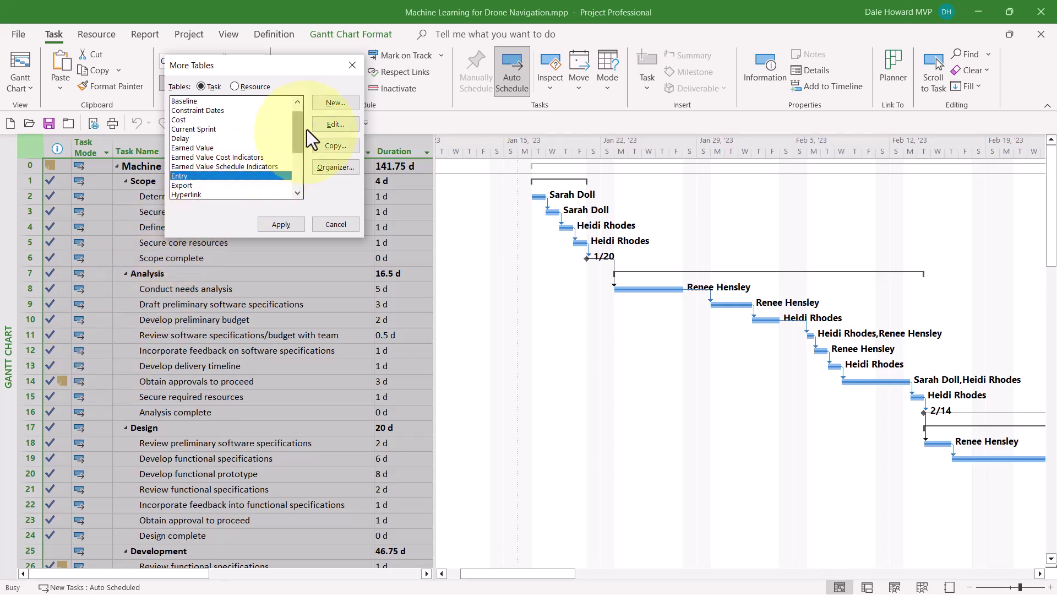
left_click(342, 101)
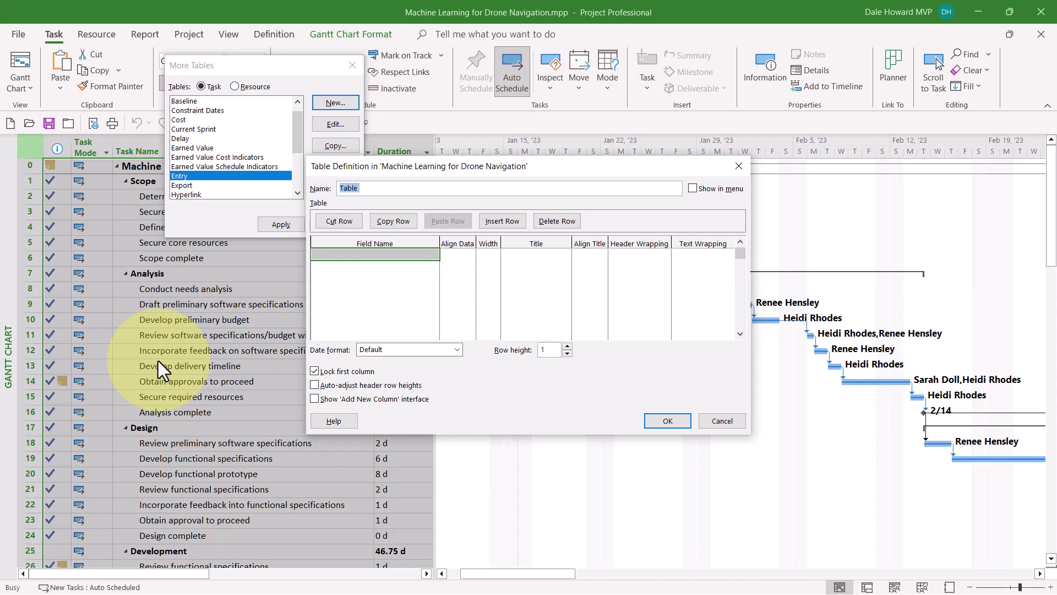
left_click(722, 422)
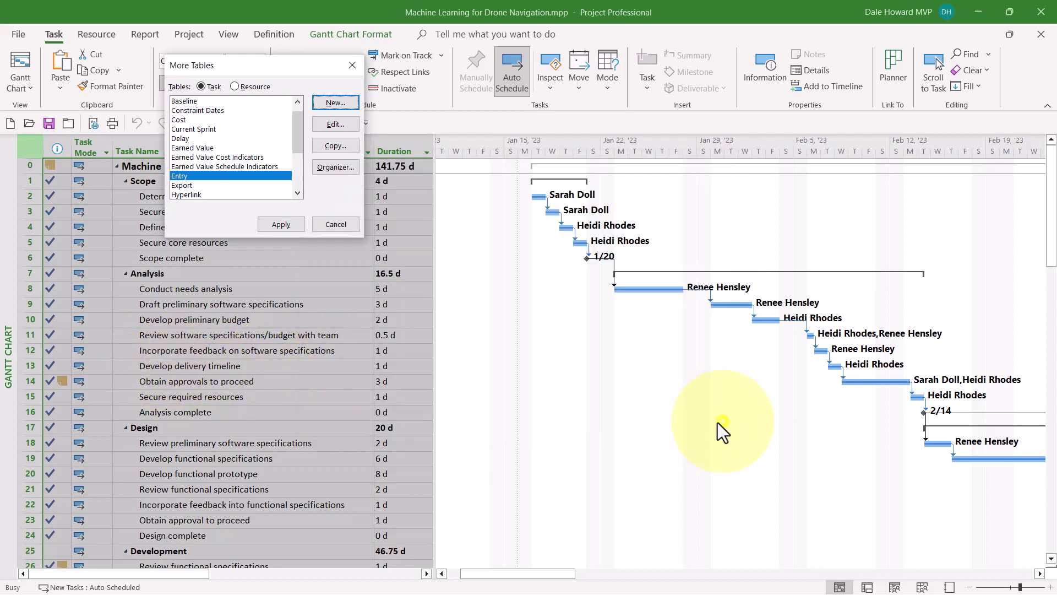
left_click_drag(301, 123, 299, 177)
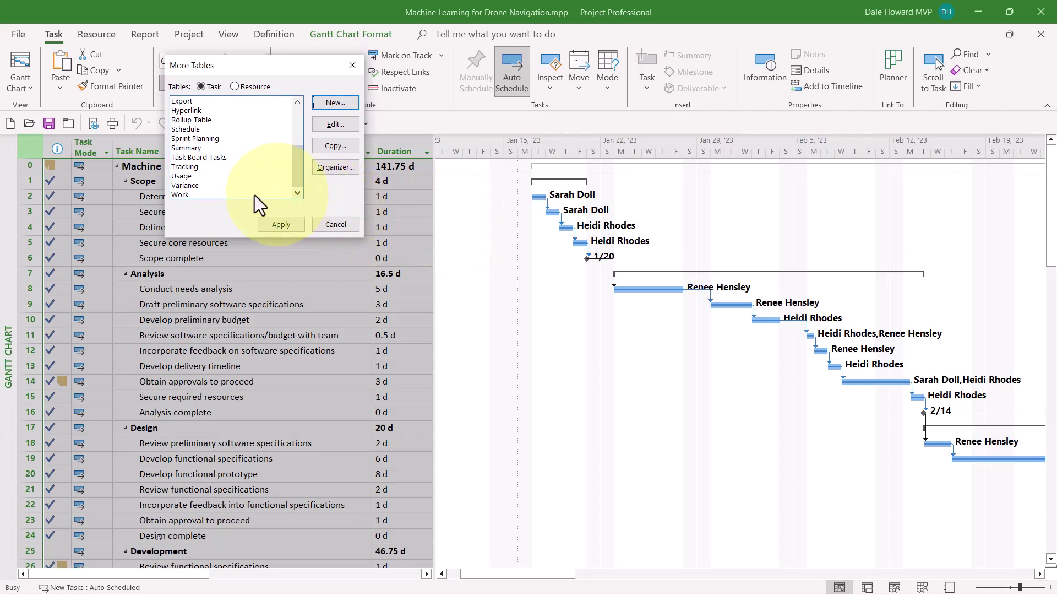
left_click(173, 194)
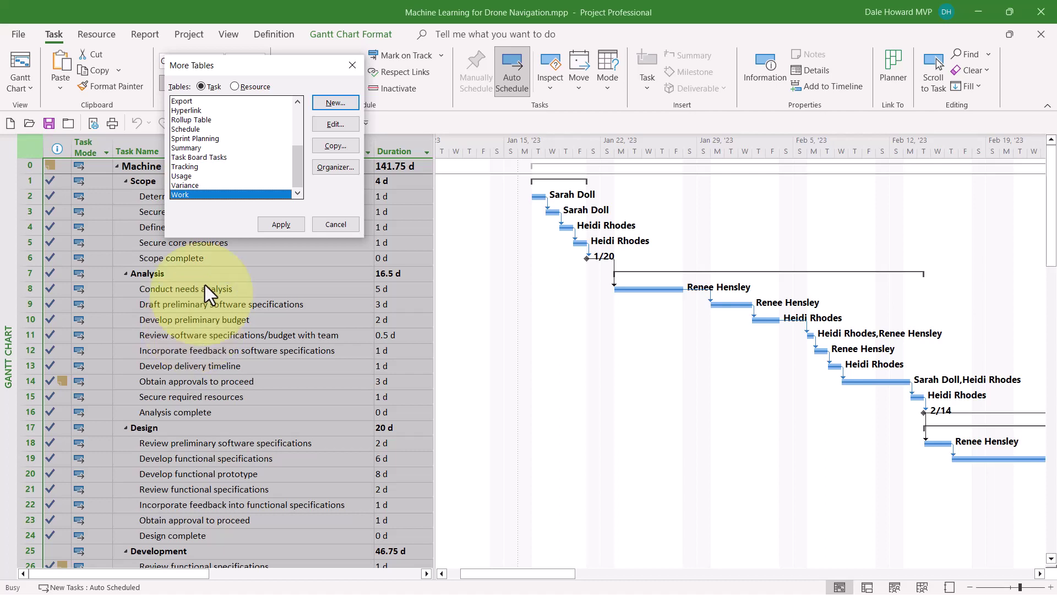
Copy the Work table as '_Duration', shown in the menu, and select its Work field row.
left_click(337, 147)
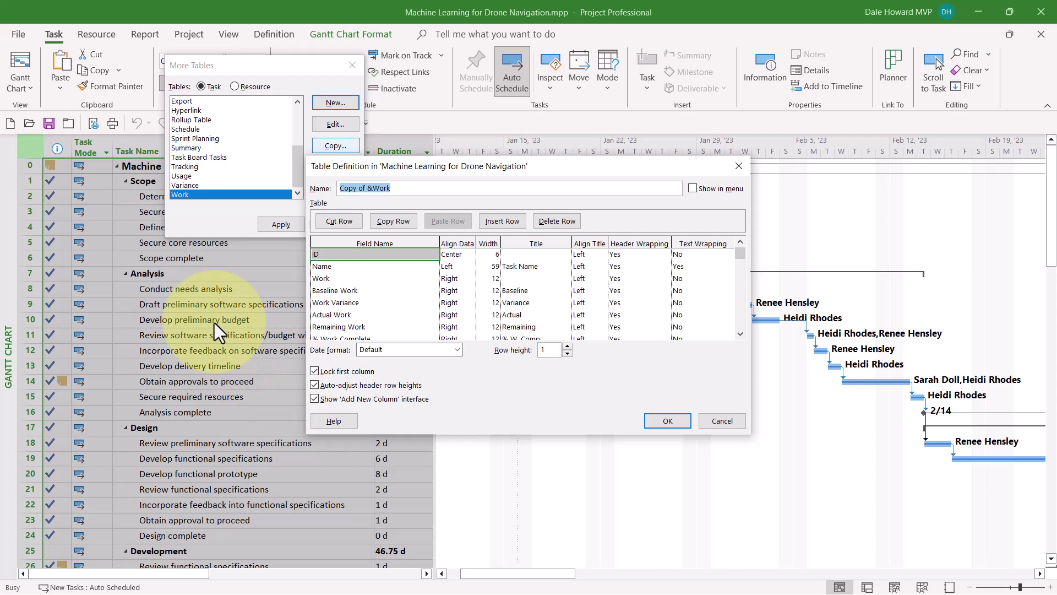
type("_Duration")
left_click(696, 188)
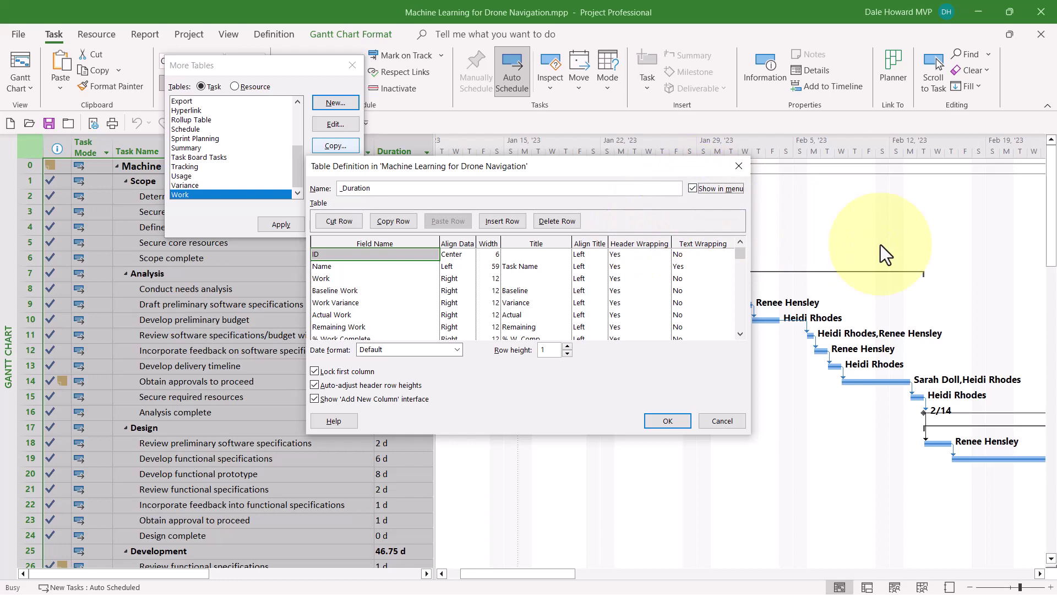
left_click(342, 277)
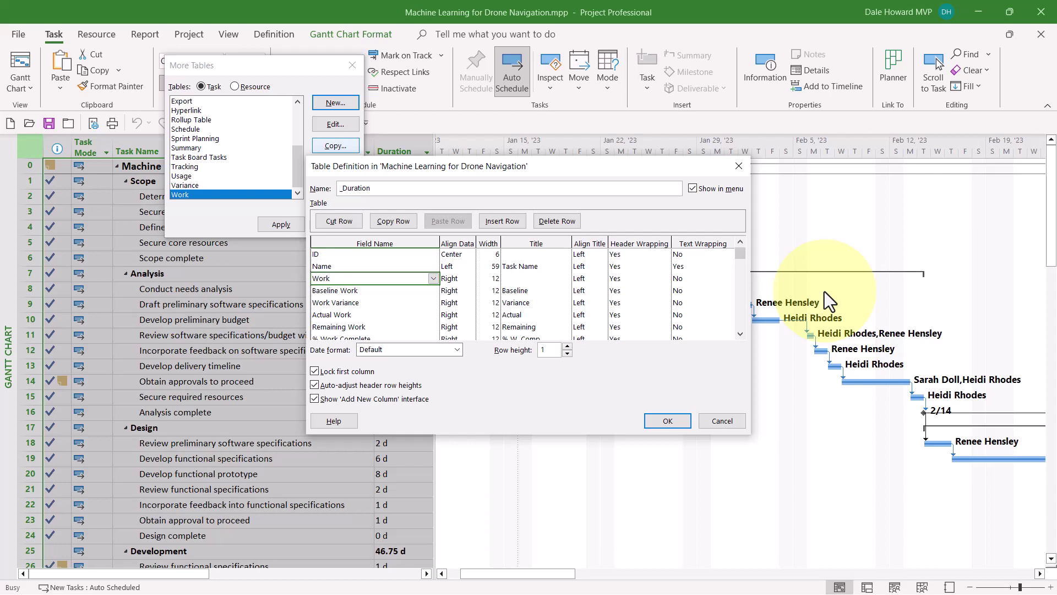
Replace Work, Baseline Work and Work Variance with Duration, Baseline Duration and Duration Variance.
left_click(435, 278)
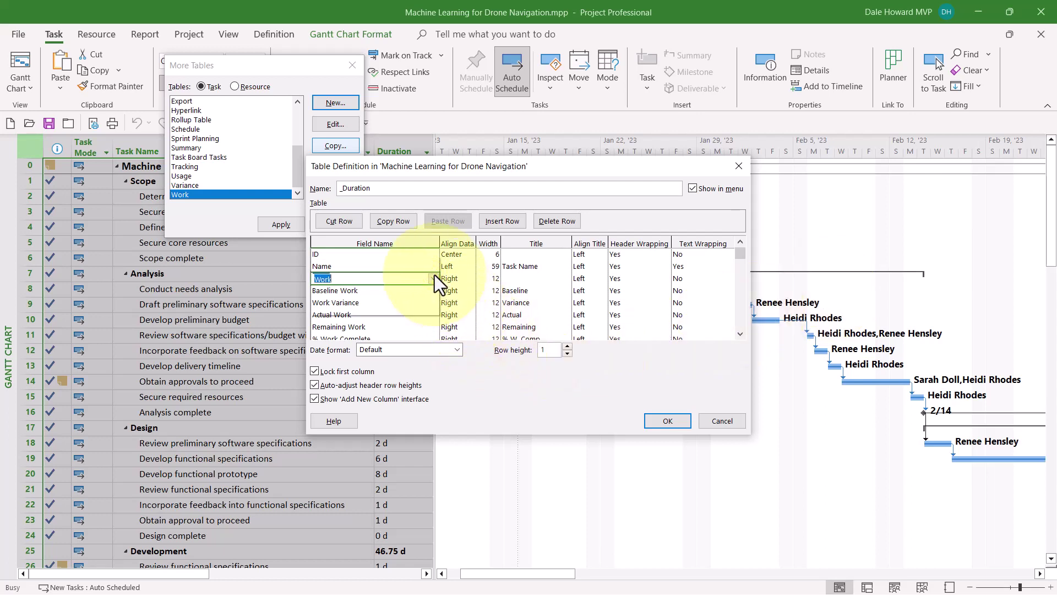
scroll(435, 275, "up", 20)
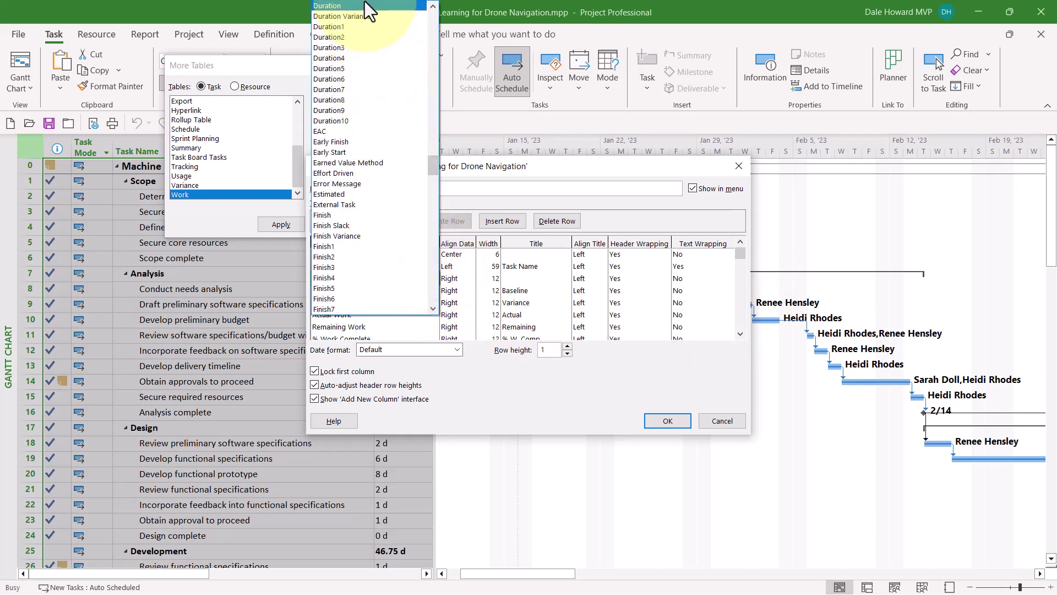
left_click(364, 6)
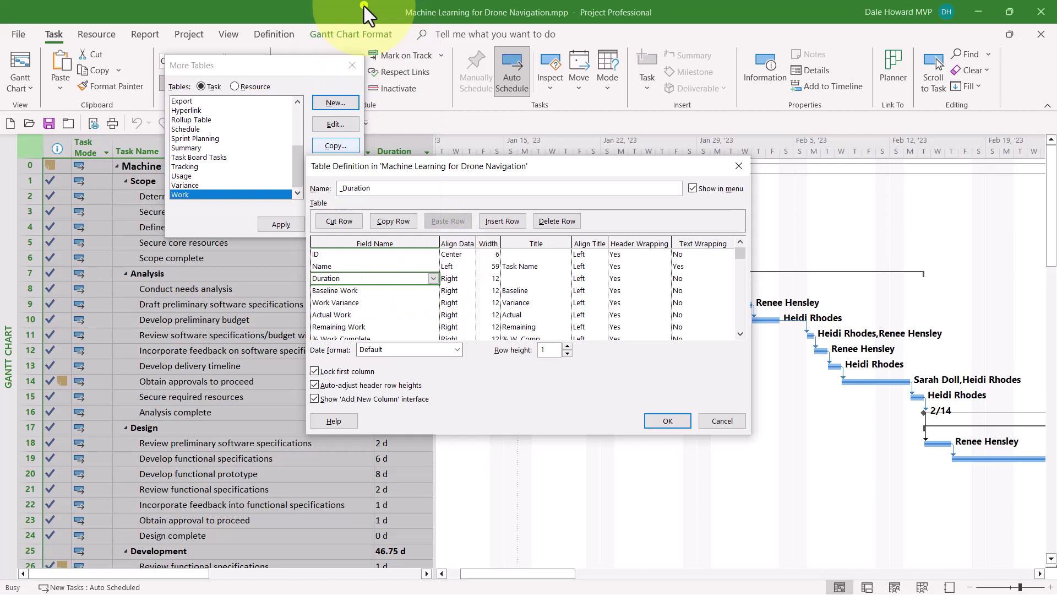
left_click(365, 292)
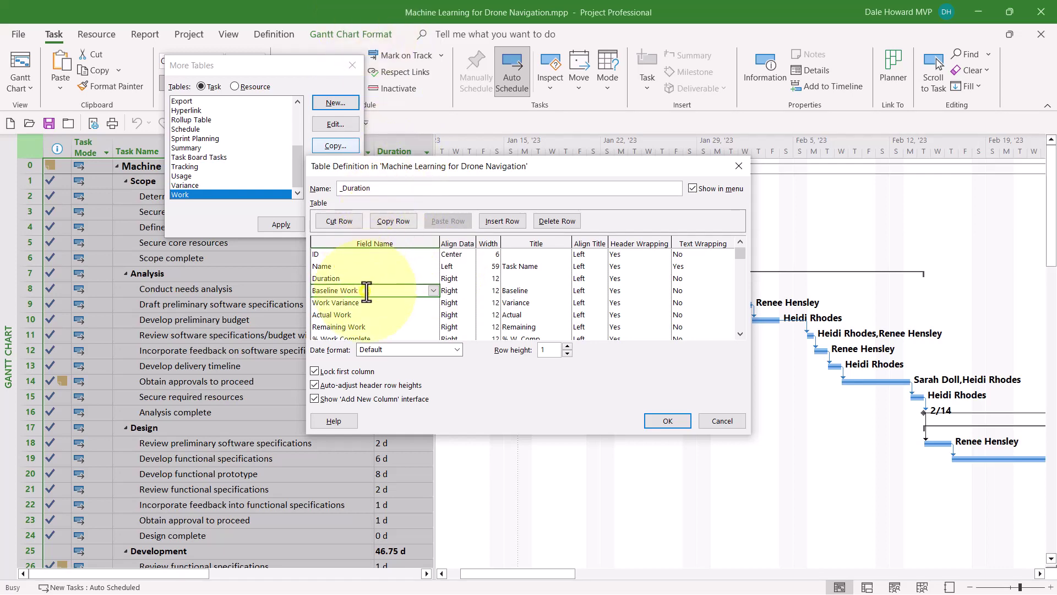
left_click(438, 291)
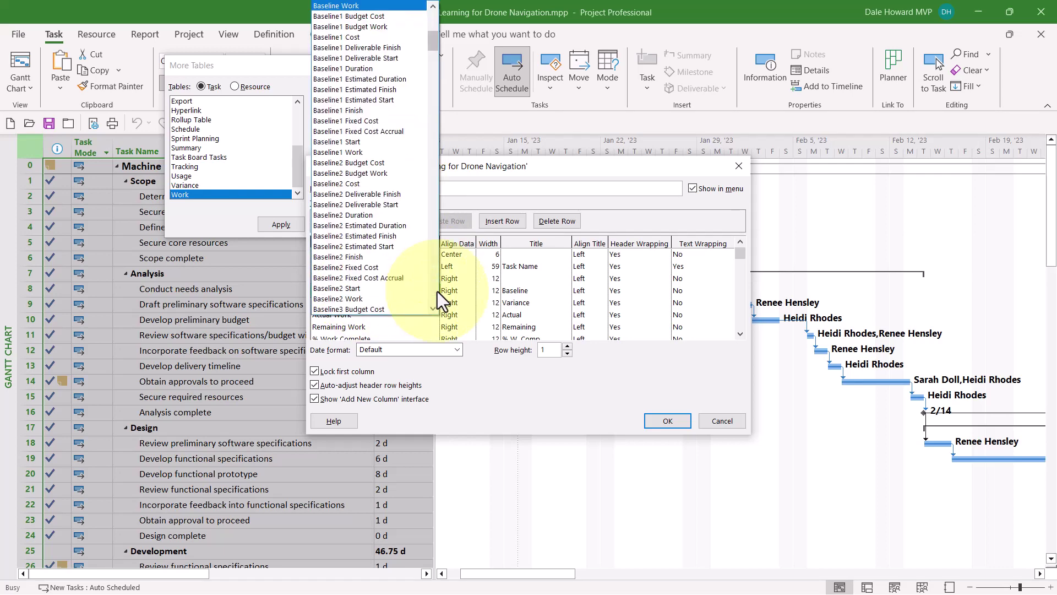
left_click(431, 20)
left_click(365, 214)
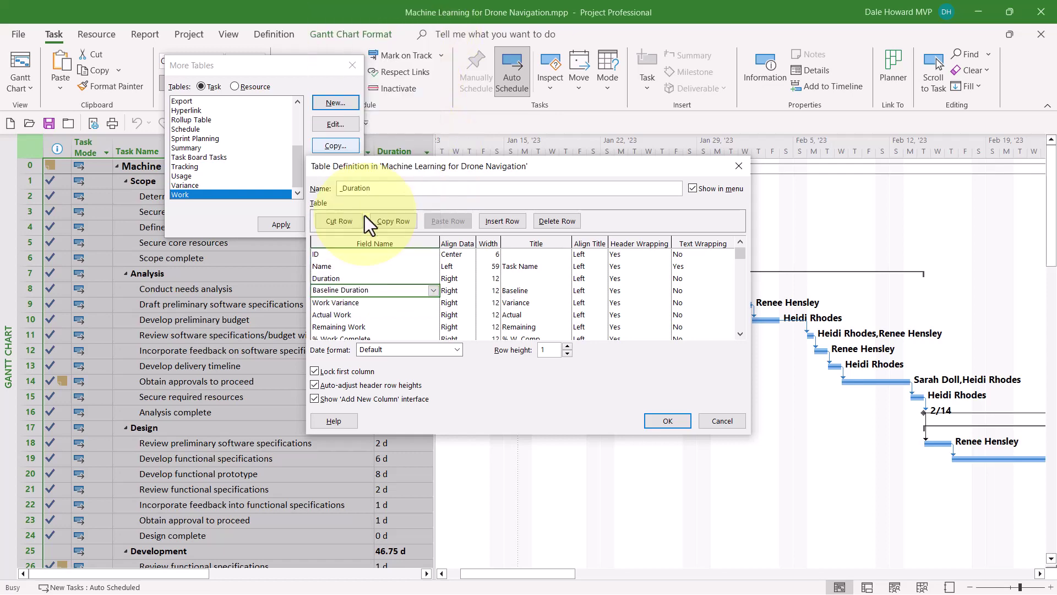
left_click(380, 304)
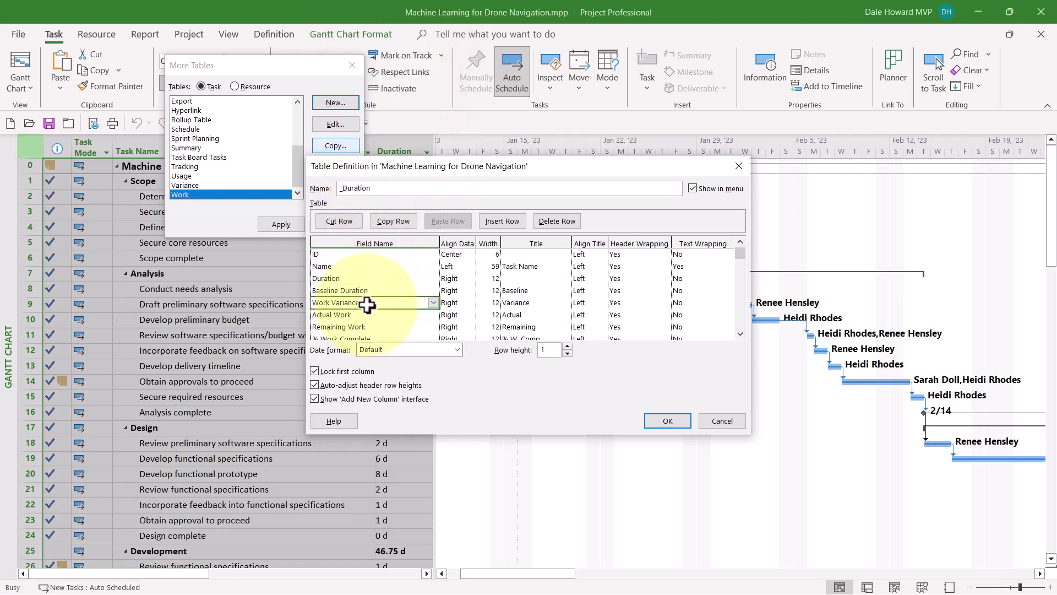
left_click(431, 302)
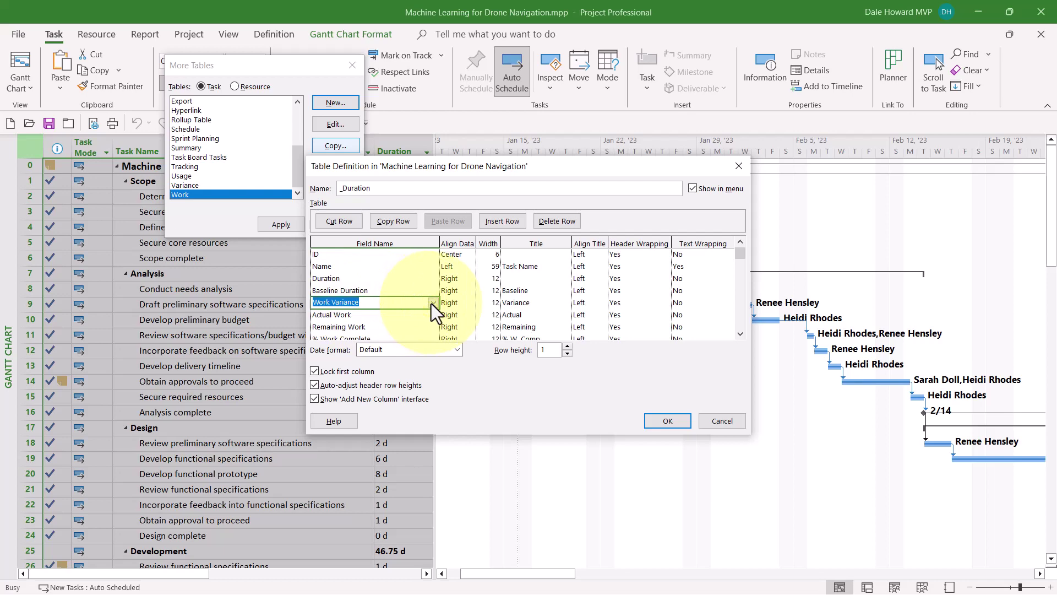
left_click(432, 303)
scroll(431, 303, "up", 20)
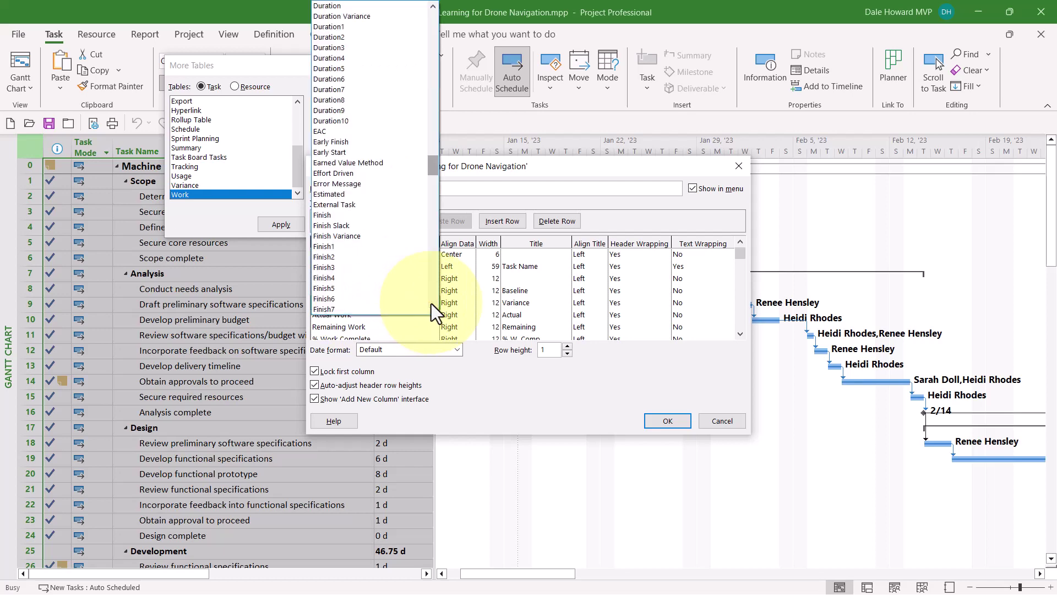
left_click(341, 20)
Replace Actual Work, Remaining Work and % Work Complete with Actual Duration, Remaining Duration and % Complete.
left_click(365, 314)
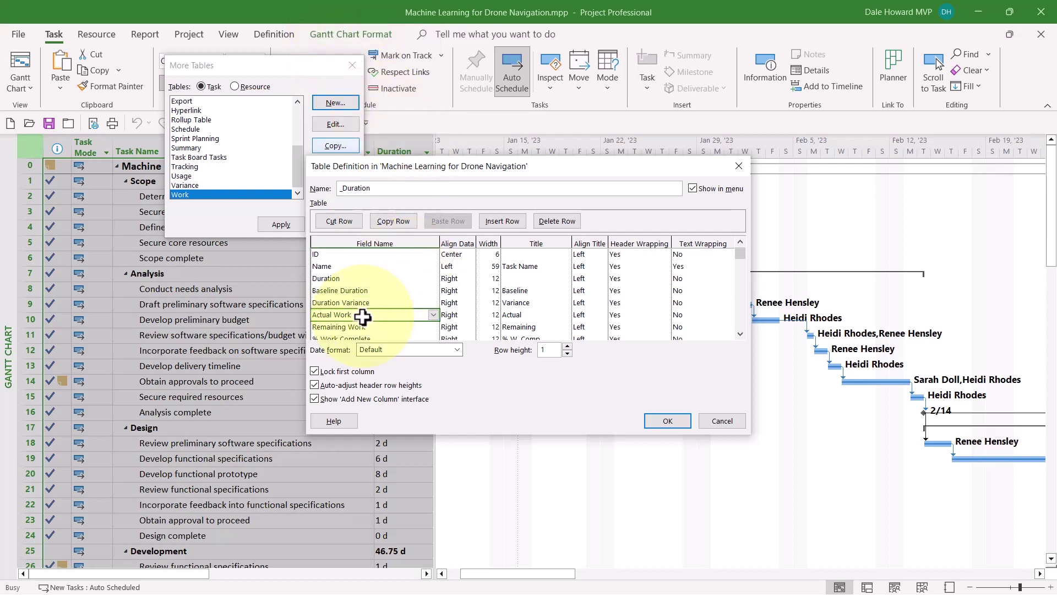
left_click(434, 314)
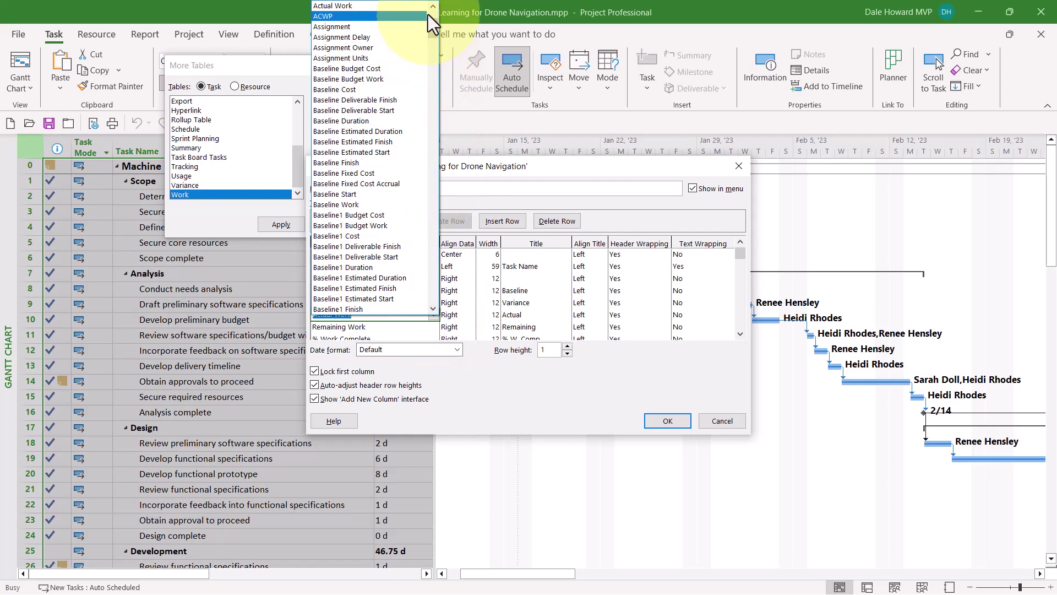
scroll(428, 14, "up", 3)
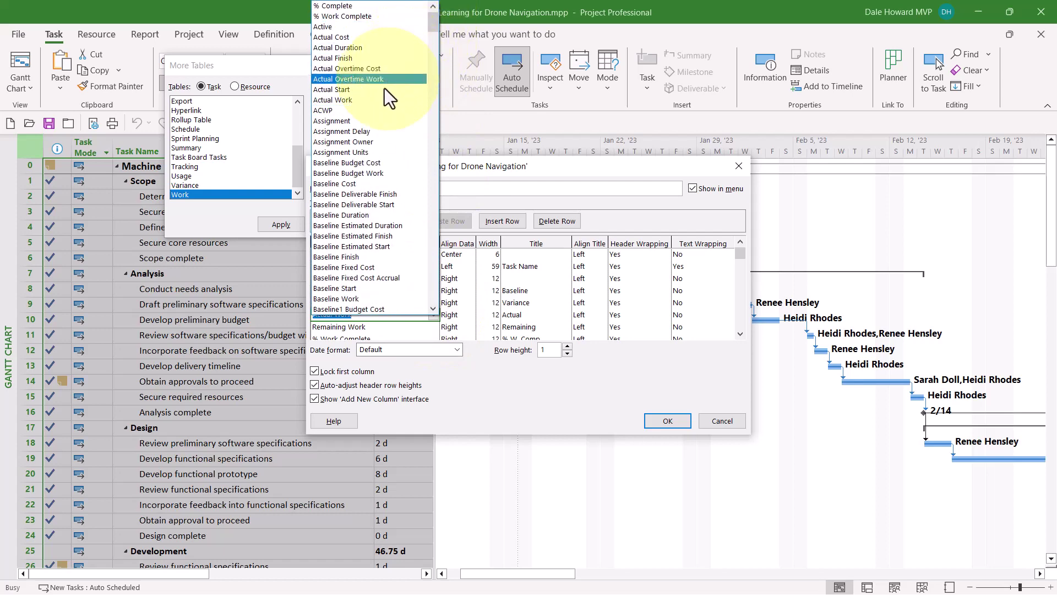
left_click(365, 49)
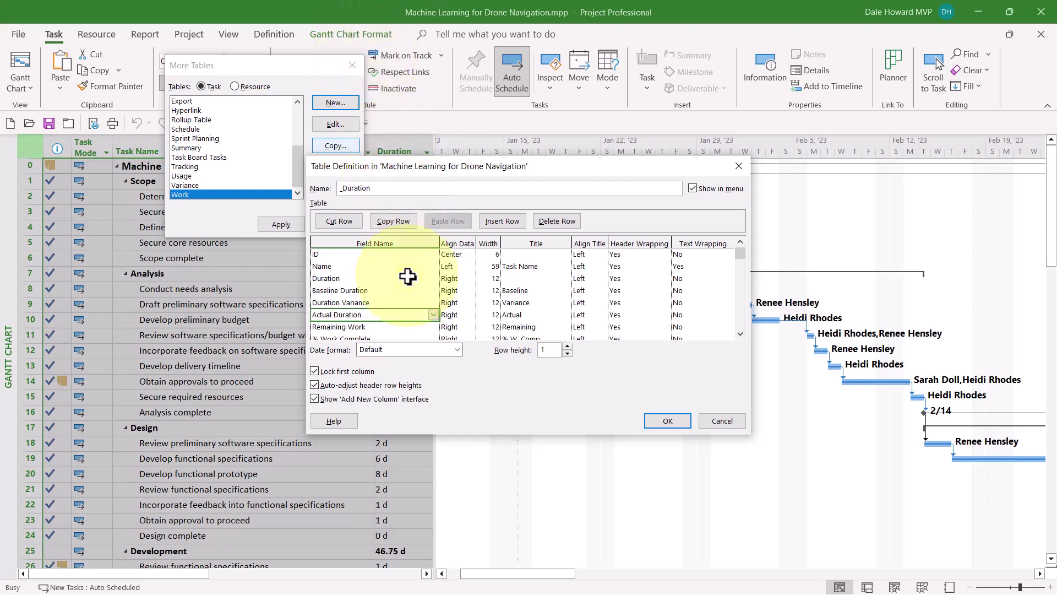
left_click(368, 327)
left_click(431, 326)
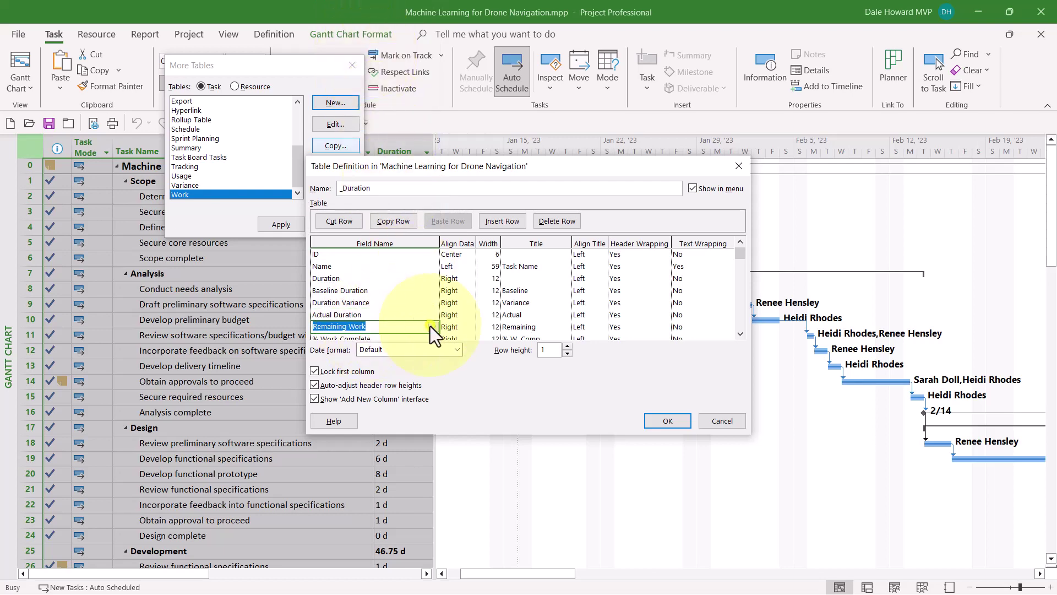
left_click(431, 326)
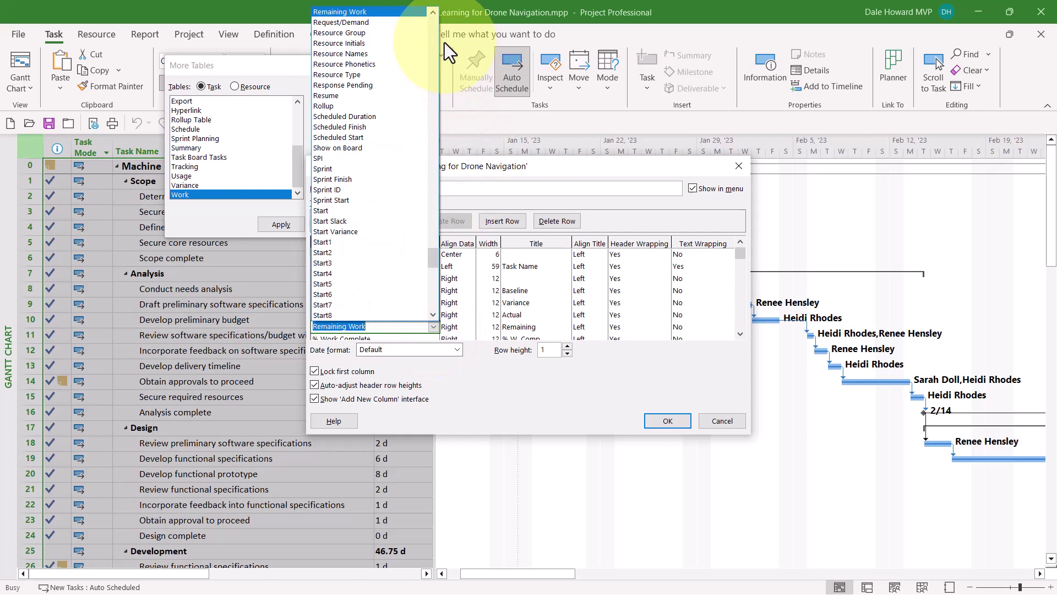
scroll(430, 62, "up", 10)
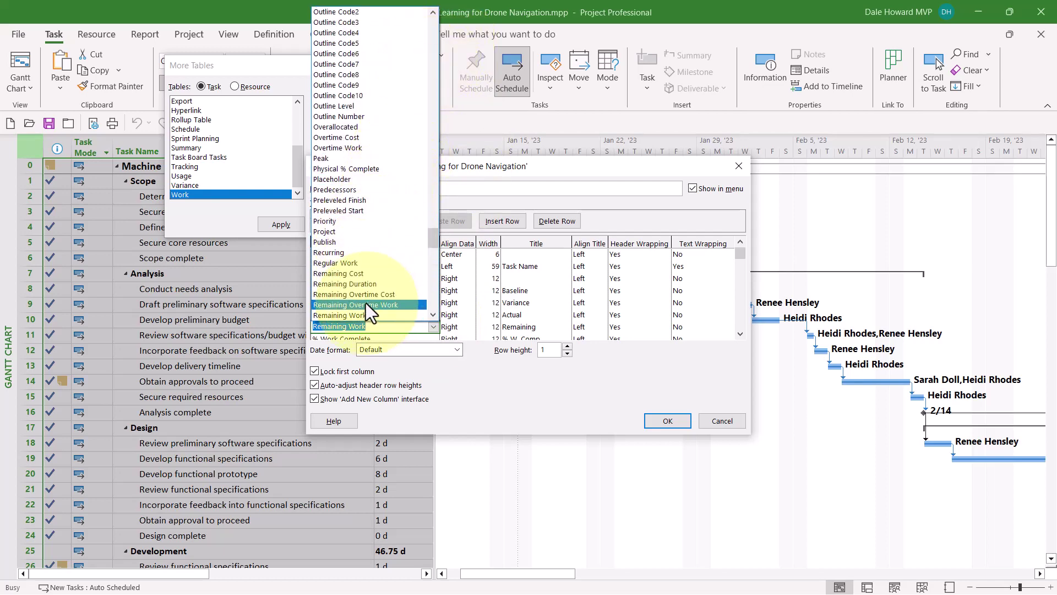
left_click(356, 283)
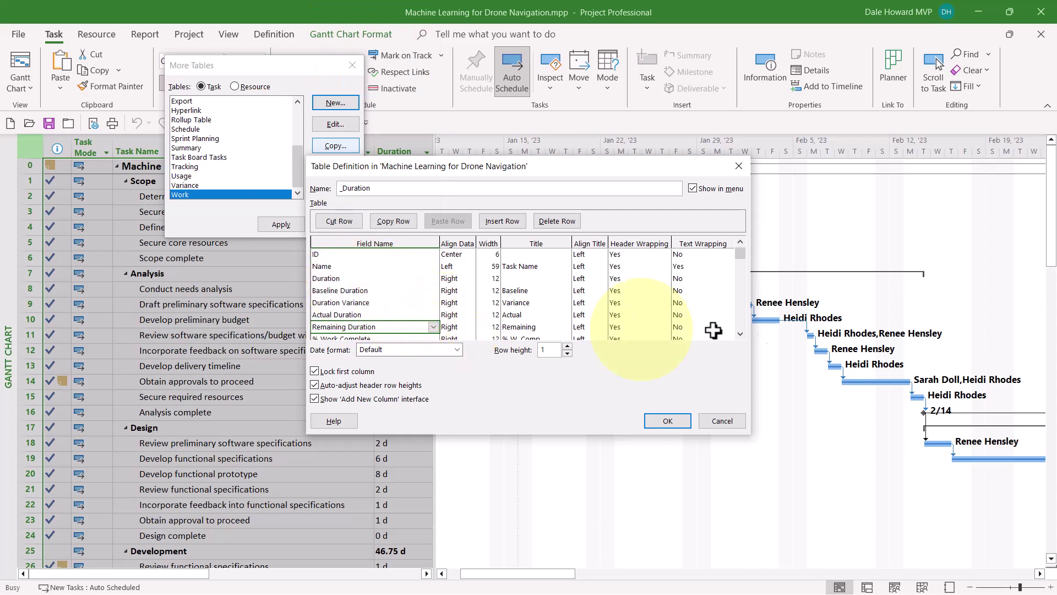
left_click(740, 334)
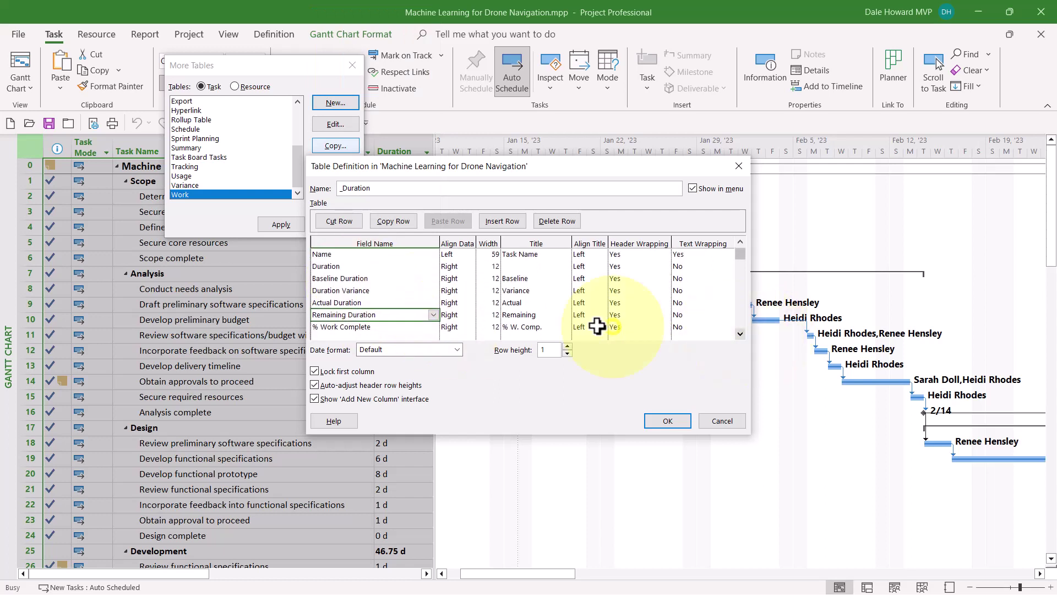
left_click(407, 329)
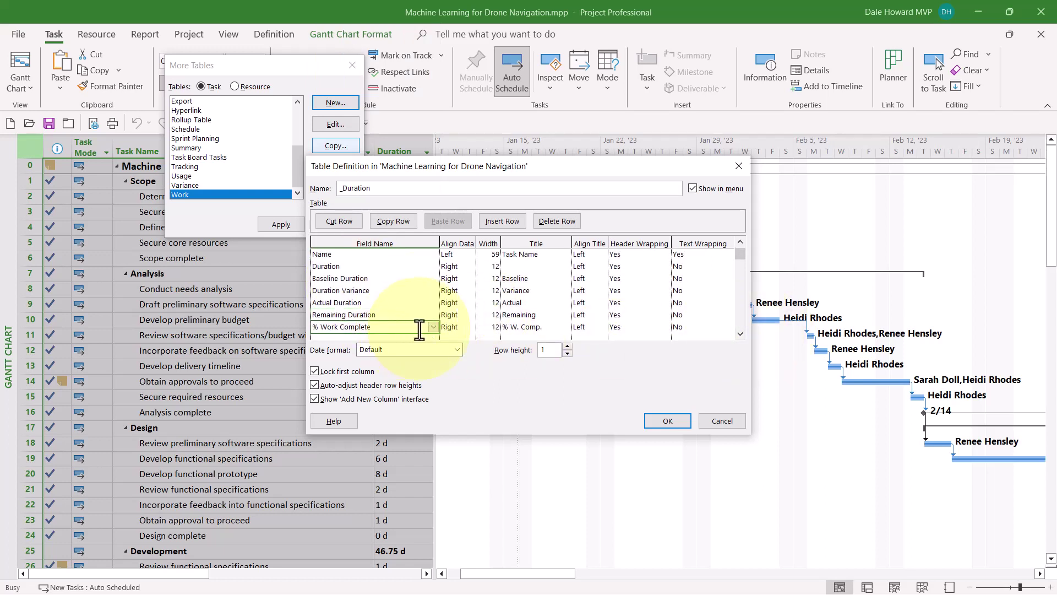
left_click(431, 328)
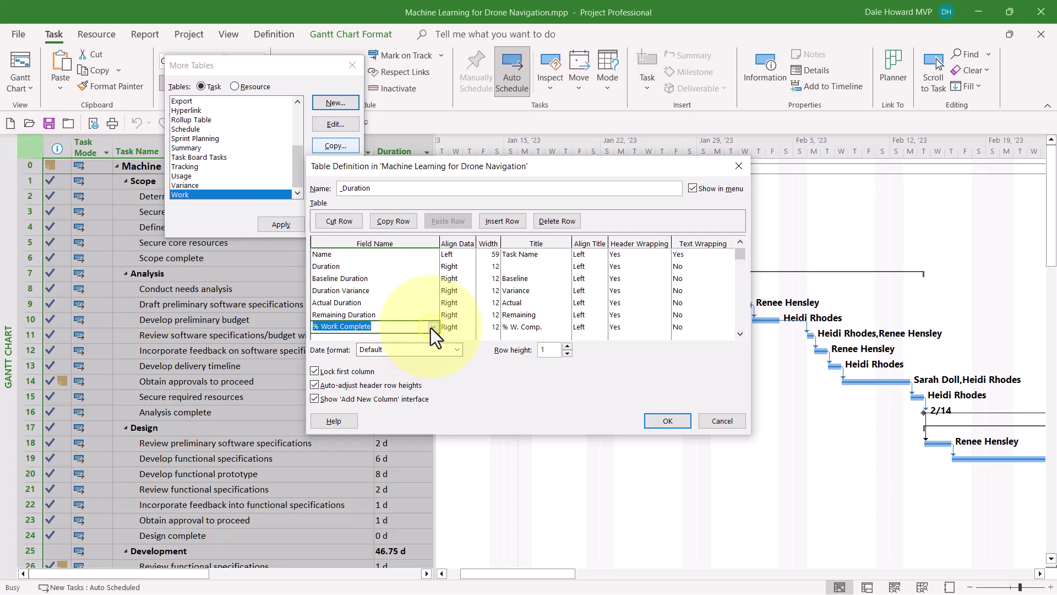
left_click(433, 327)
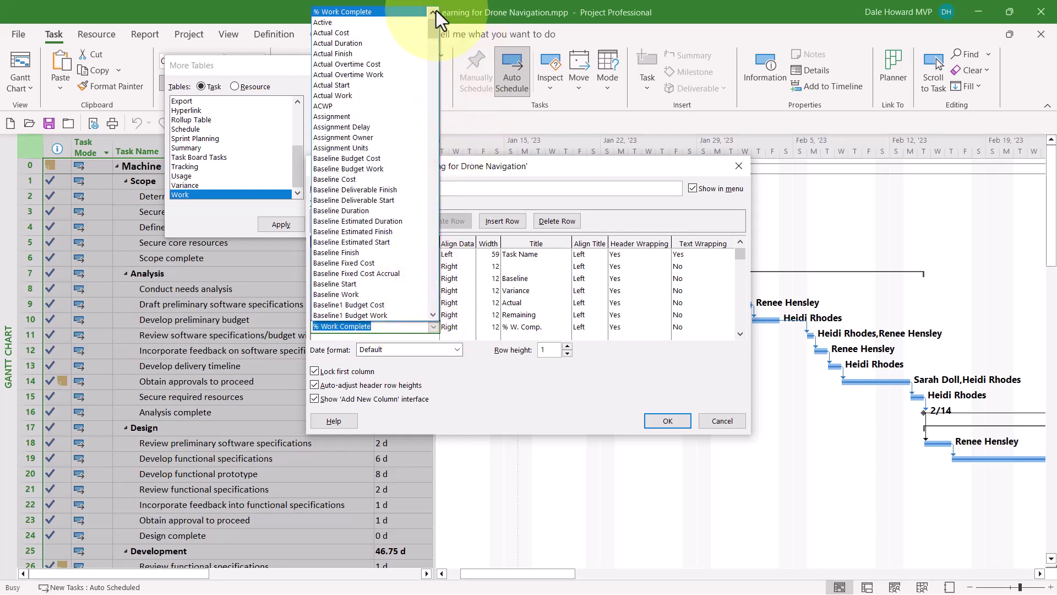
left_click(436, 11)
left_click(374, 12)
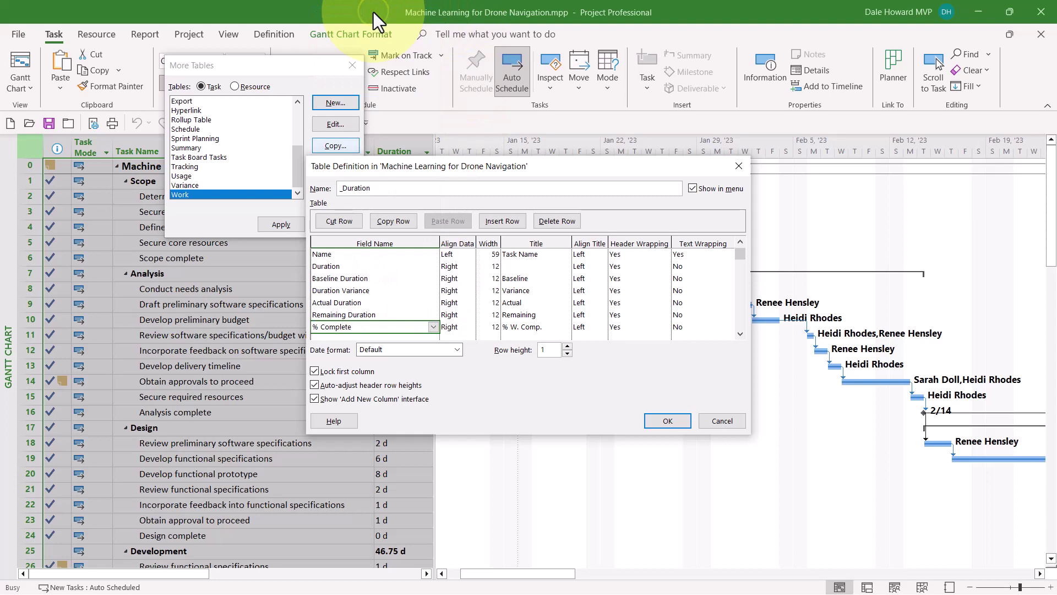
Delete the Baseline, Variance, Actual, Remaining and % W. Comp. titles from the Title column.
left_click(741, 244)
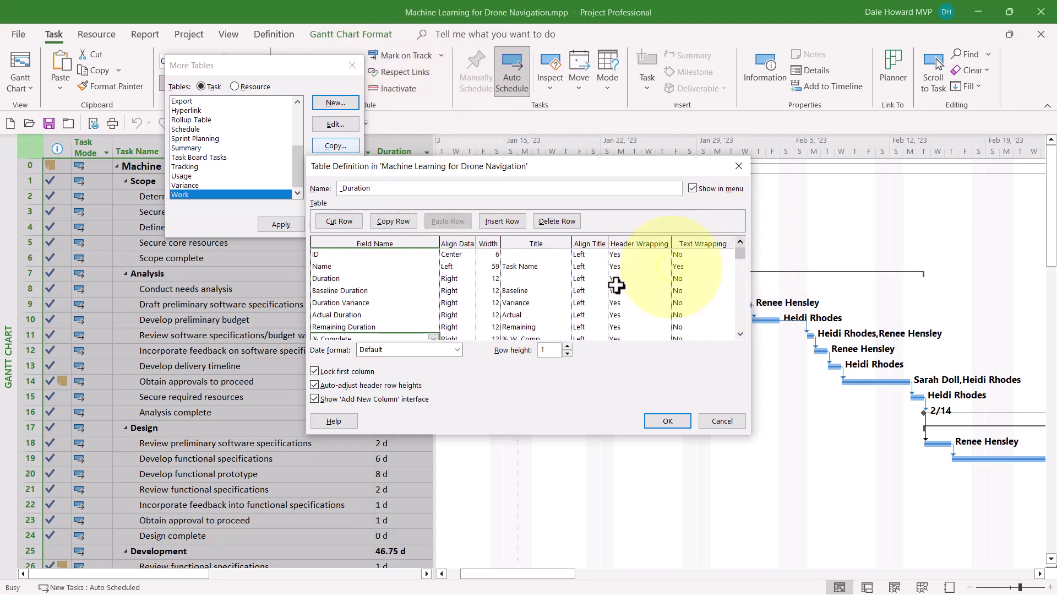
left_click(521, 292)
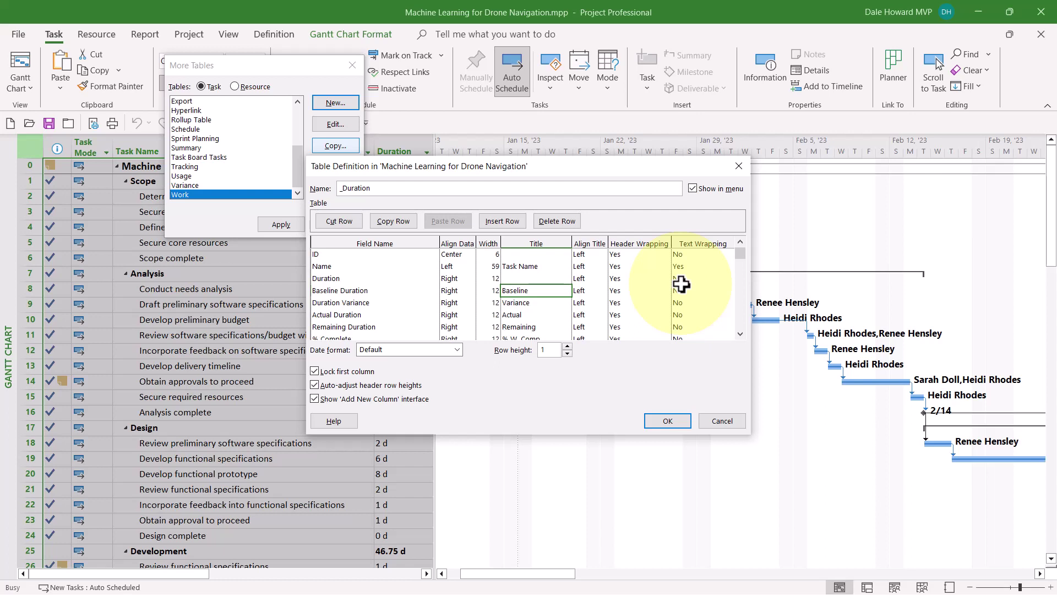
key("BackSpace")
key("Down")
key("BackSpace")
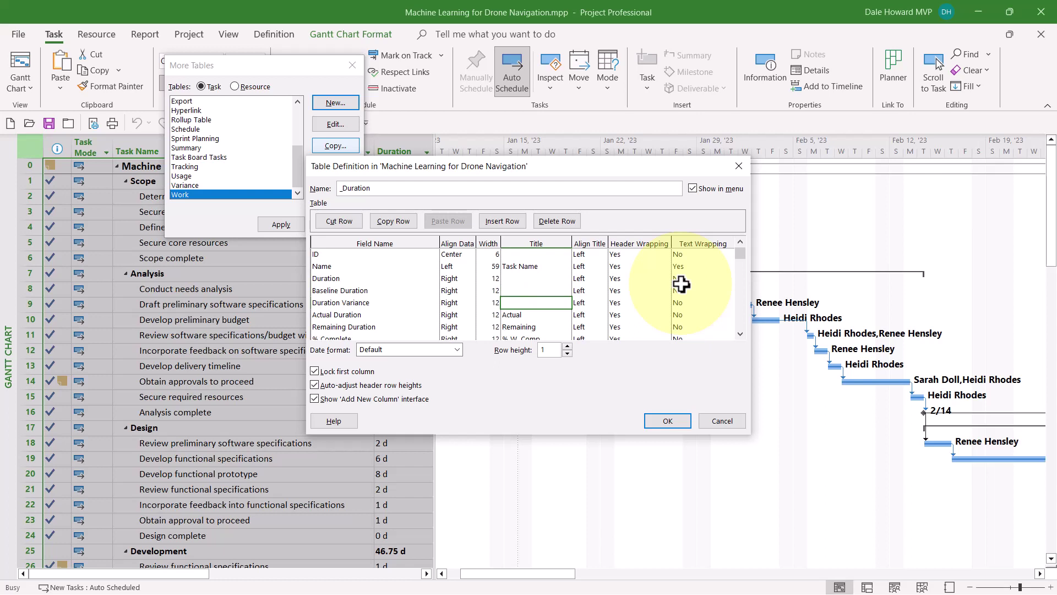
key("Down")
key("BackSpace")
key("Down")
key("BackSpace")
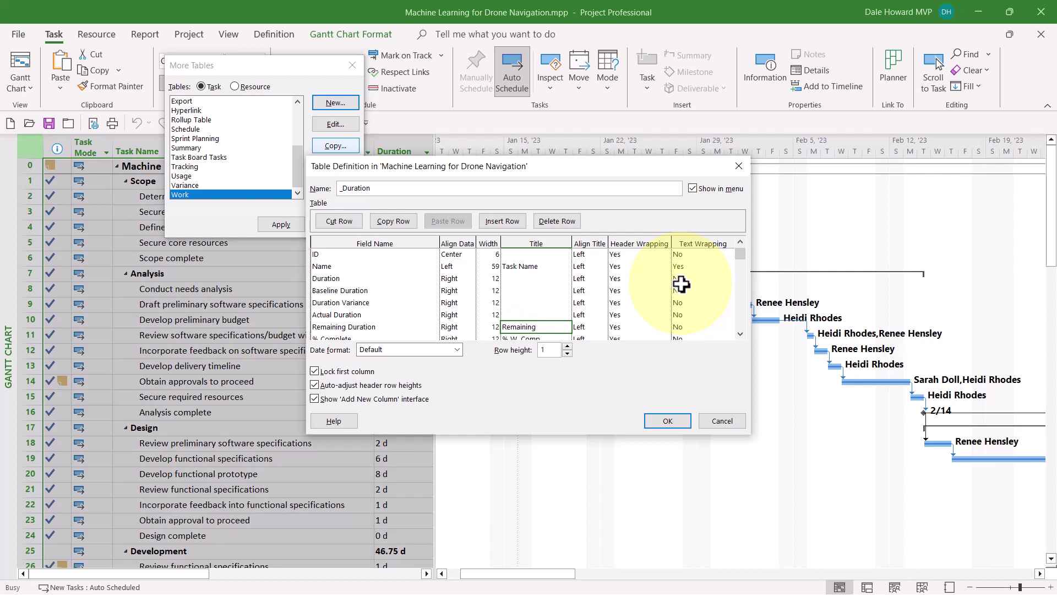
key("Down")
key("BackSpace")
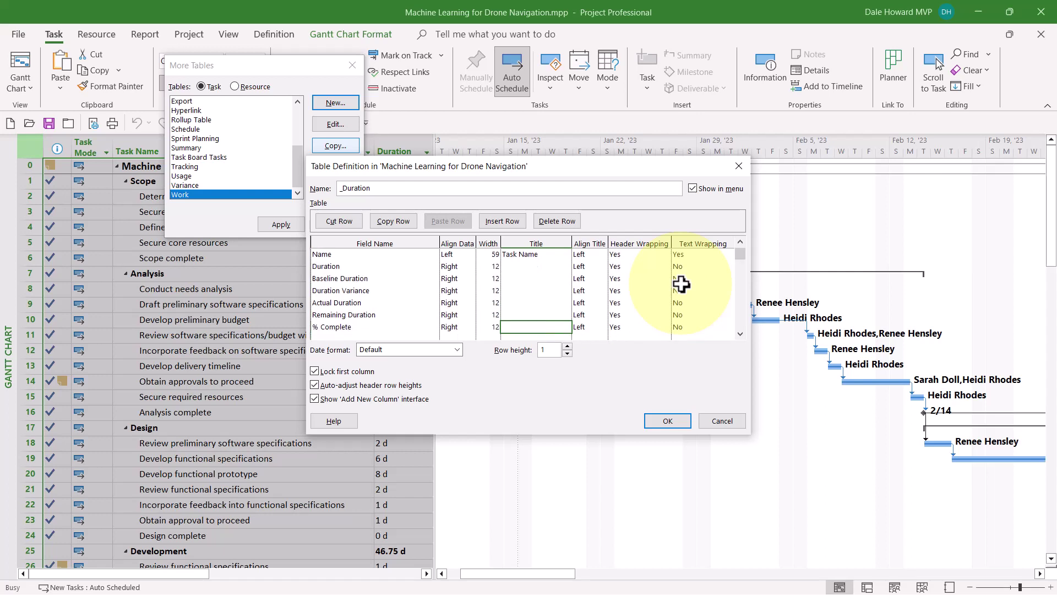
key("Down")
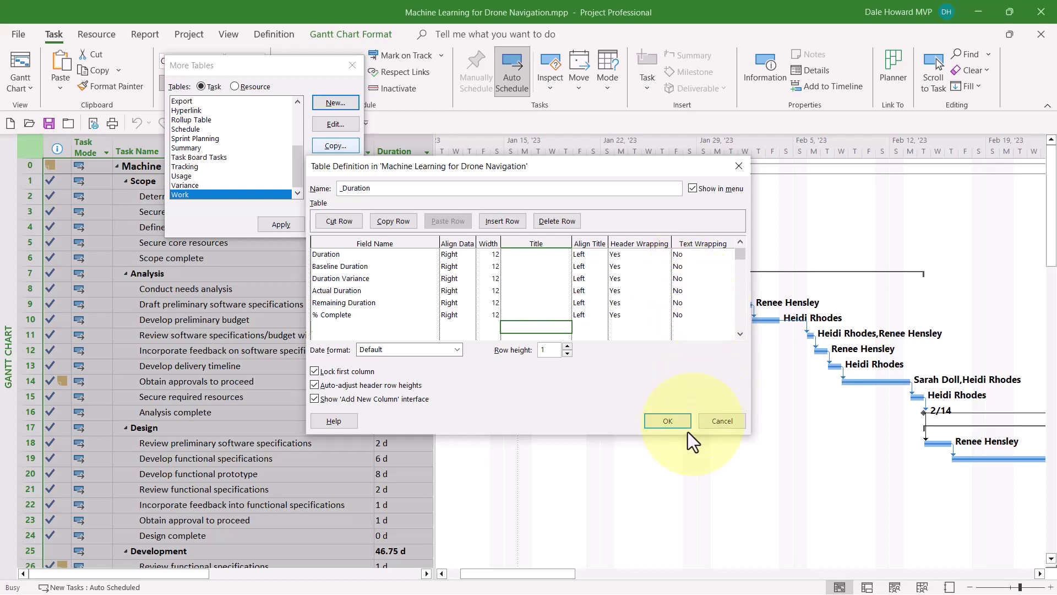
Save and apply the _Duration table, then widen the sheet and fit the % Complete and Duration Variance columns.
left_click(678, 419)
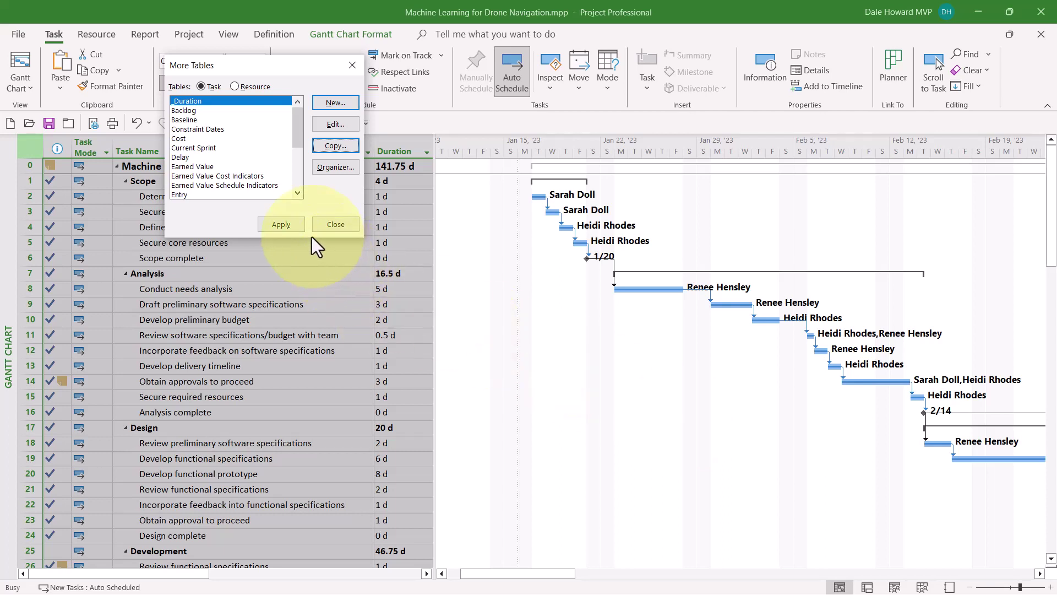
left_click(281, 224)
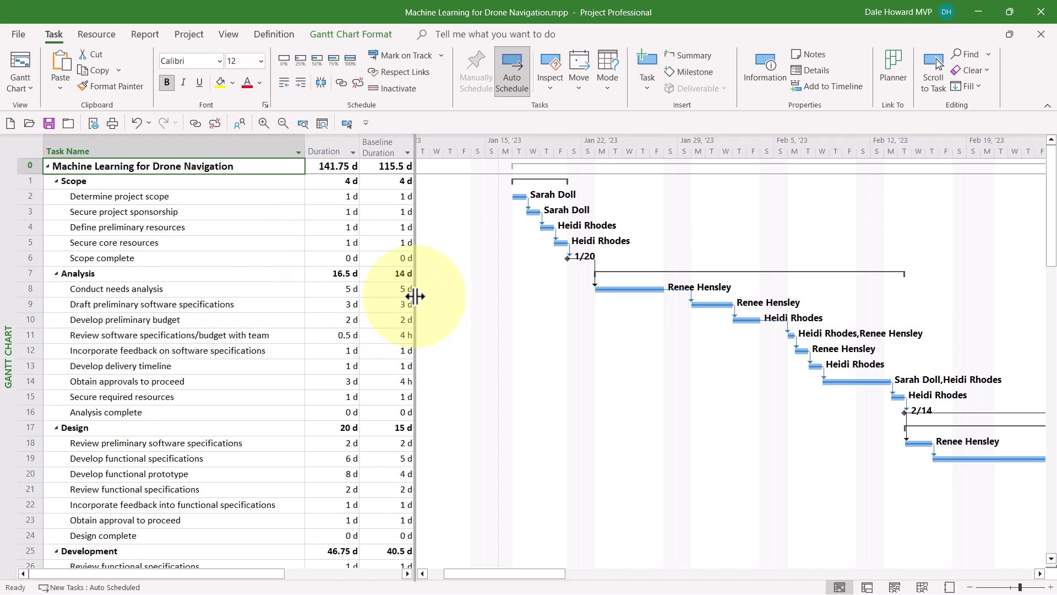
left_click_drag(414, 298, 771, 312)
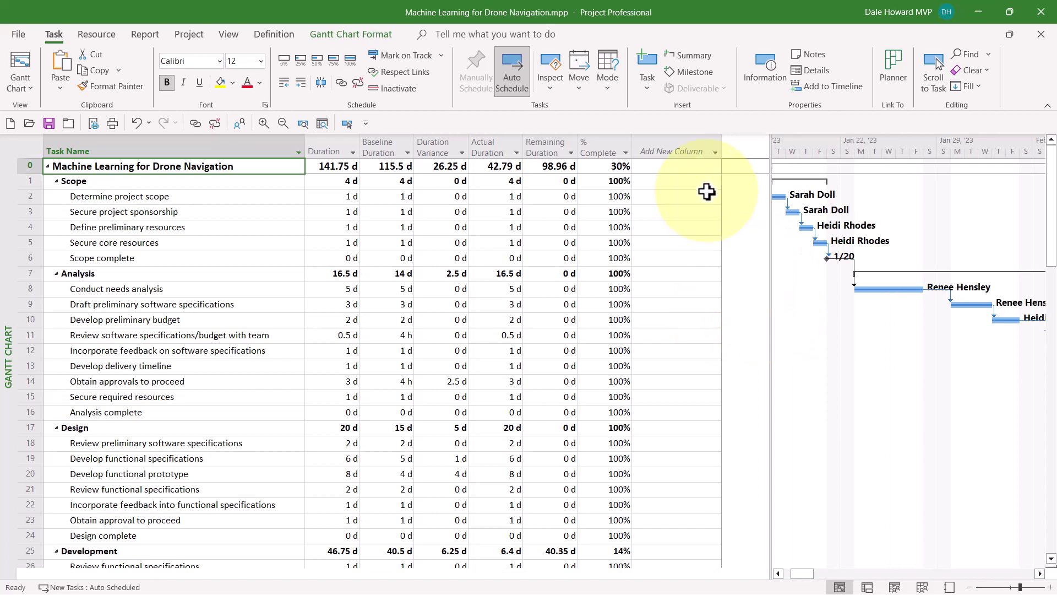
double_click(632, 146)
mouse_move(606, 148)
left_mouse_down()
mouse_move(572, 145)
mouse_move(587, 138)
left_mouse_up()
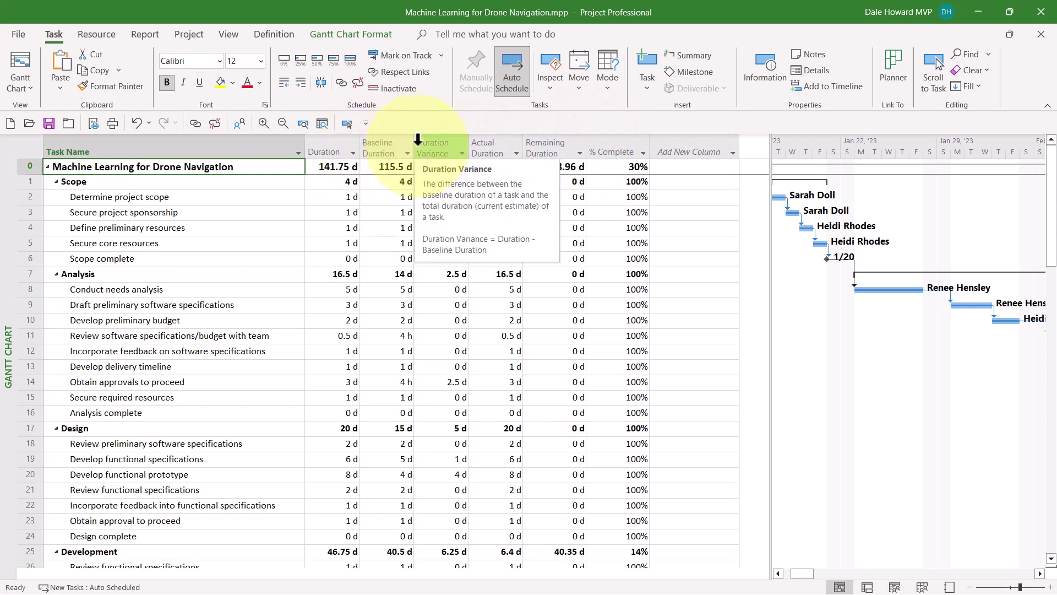
left_click_drag(414, 152, 425, 176)
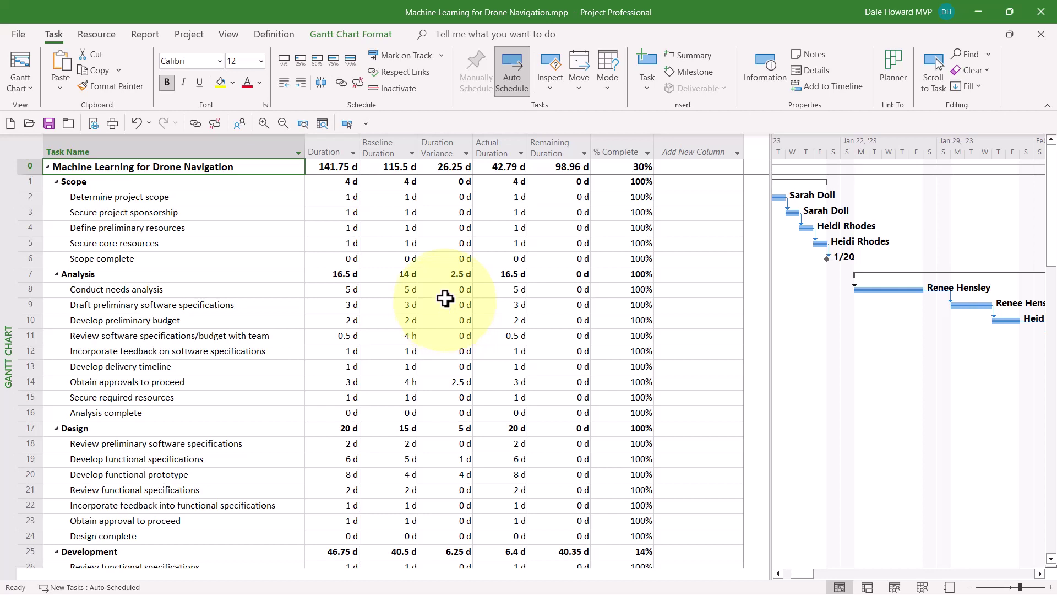
Drag the Duration Variance column left to sit between Task Name and Duration.
left_click(445, 138)
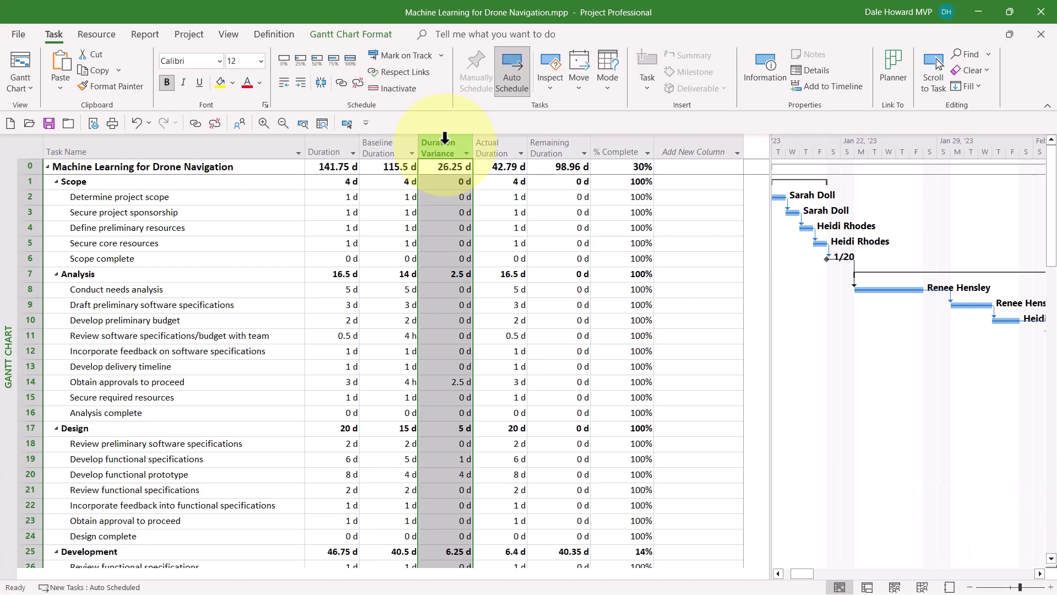
left_click_drag(445, 144, 299, 150)
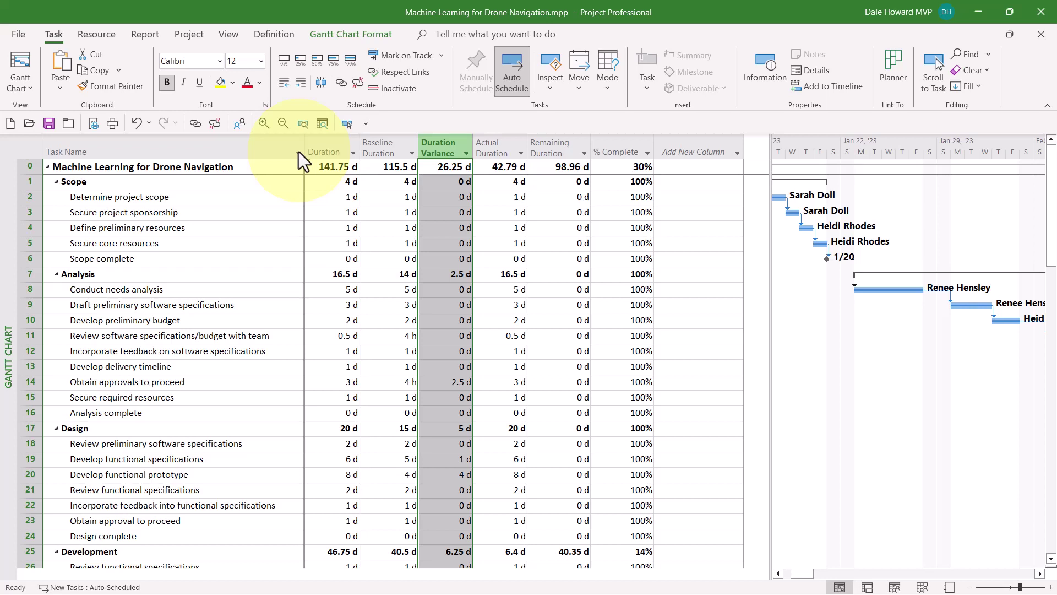
left_click_drag(298, 151, 299, 150)
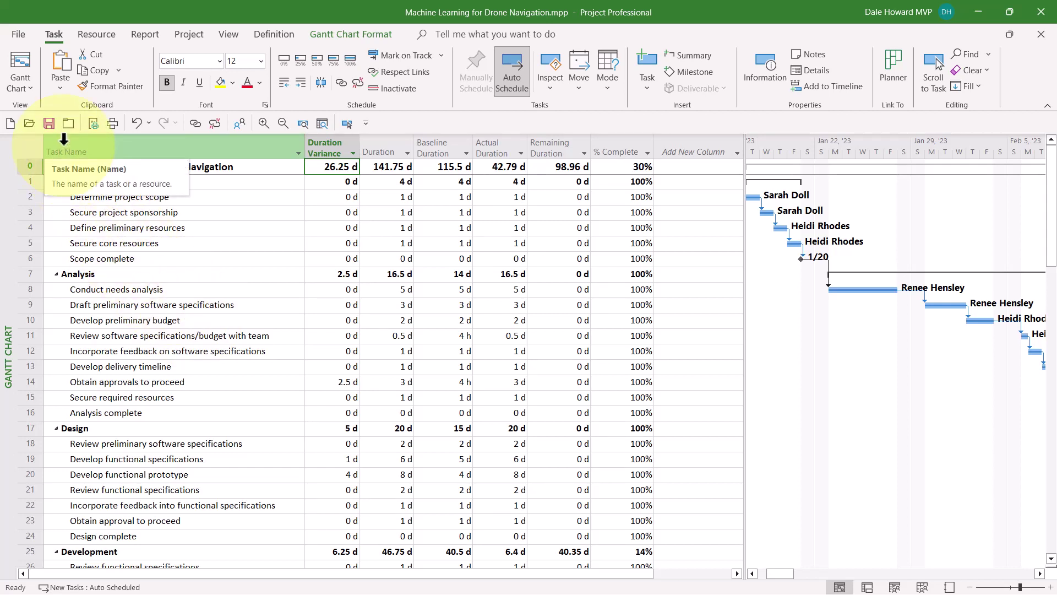
Insert an autofitted Indicators column before Task Name and narrow the sheet to enlarge the Gantt chart.
right_click(64, 141)
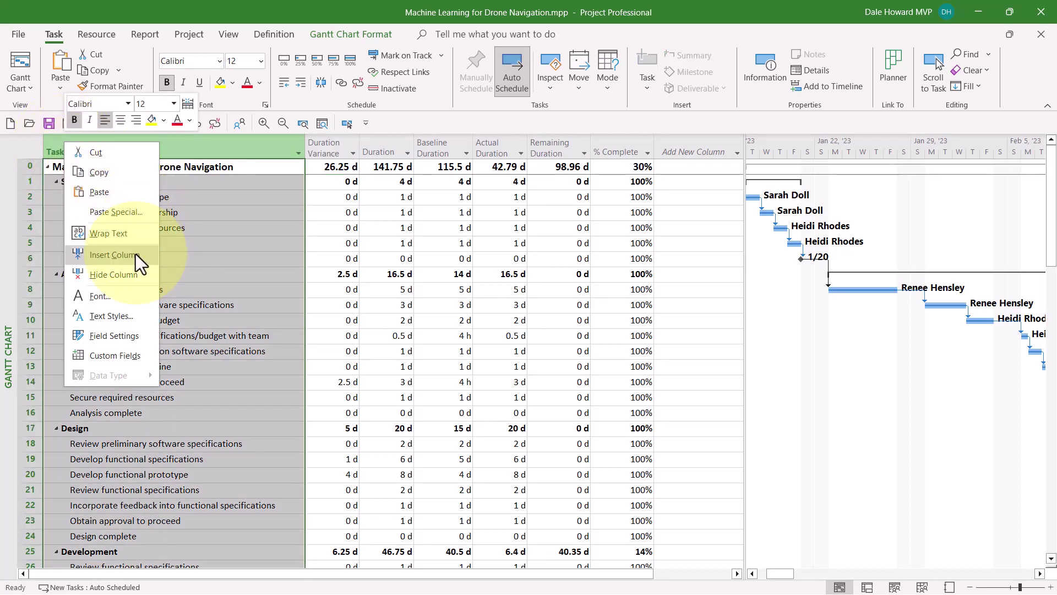
left_click(113, 255)
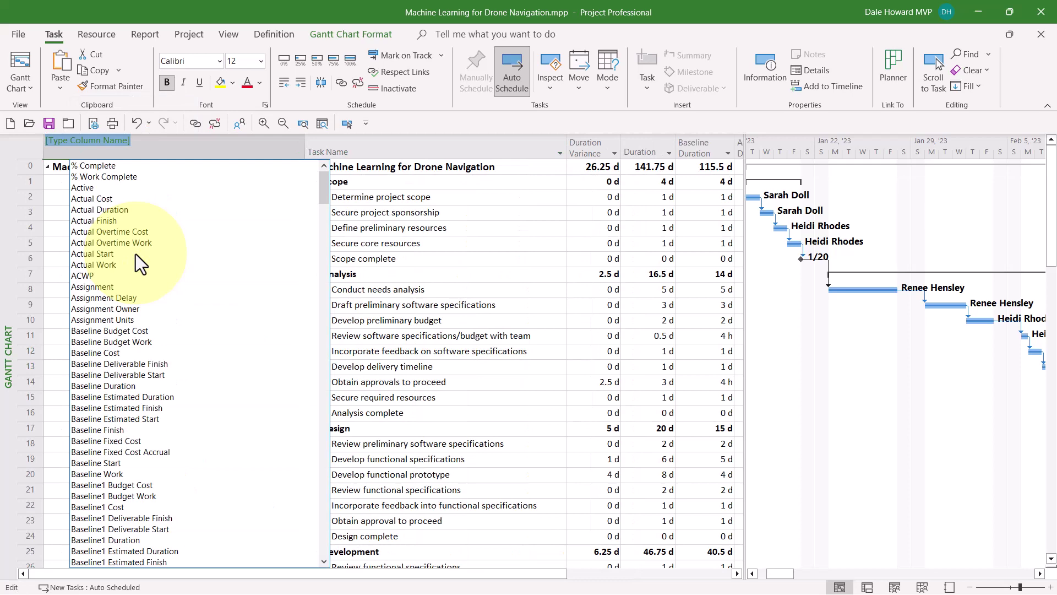
type("indicators")
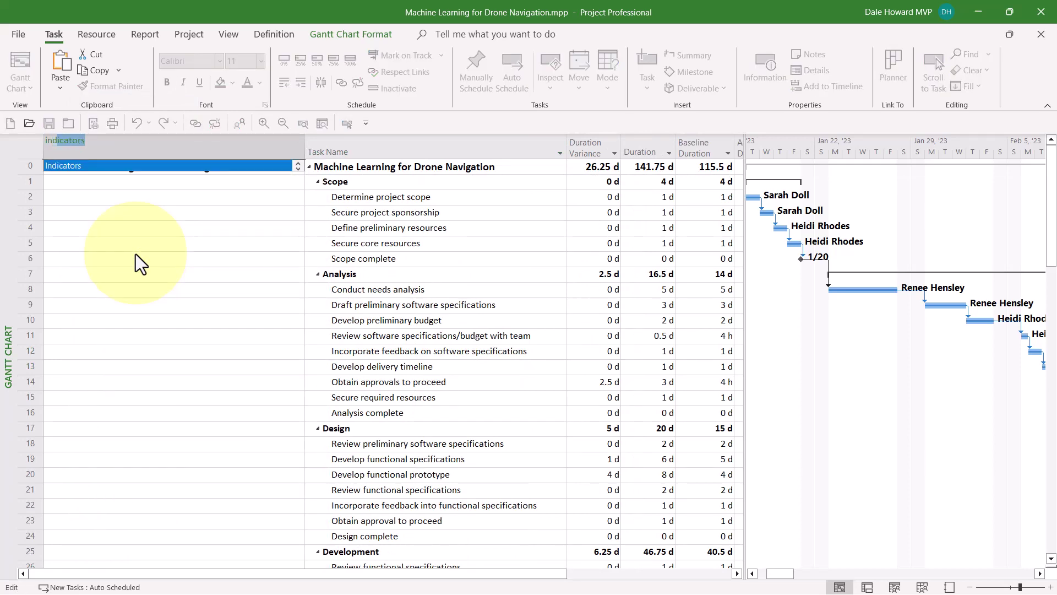
key("Return")
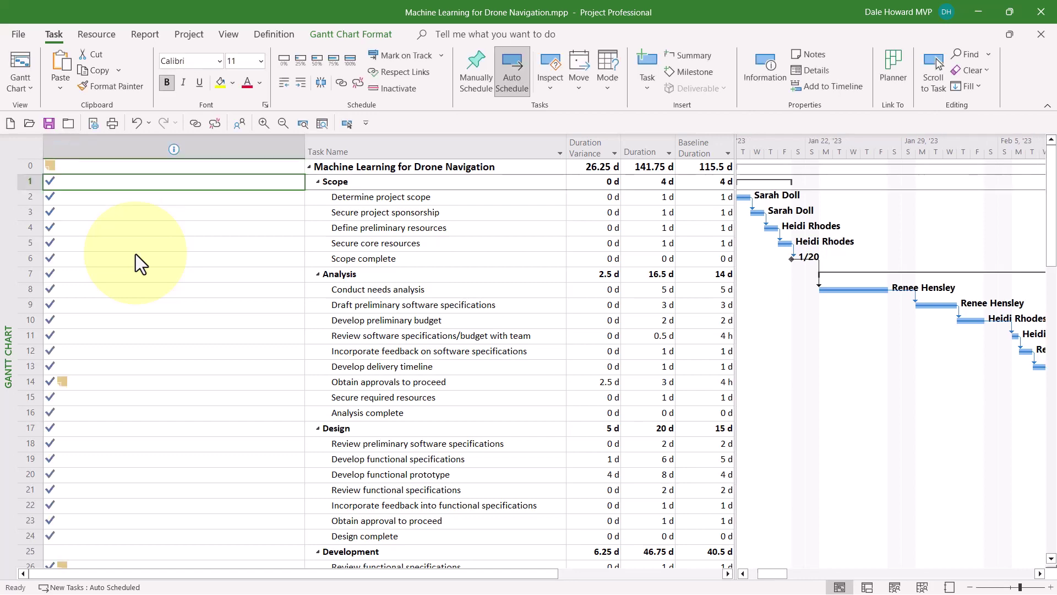
double_click(304, 144)
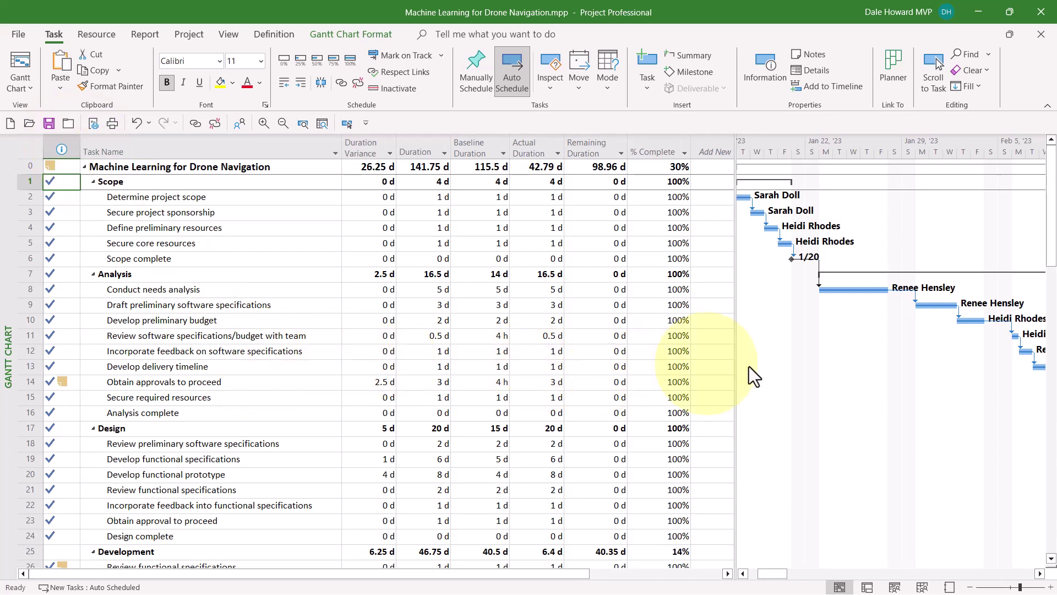
left_click_drag(737, 344, 692, 353)
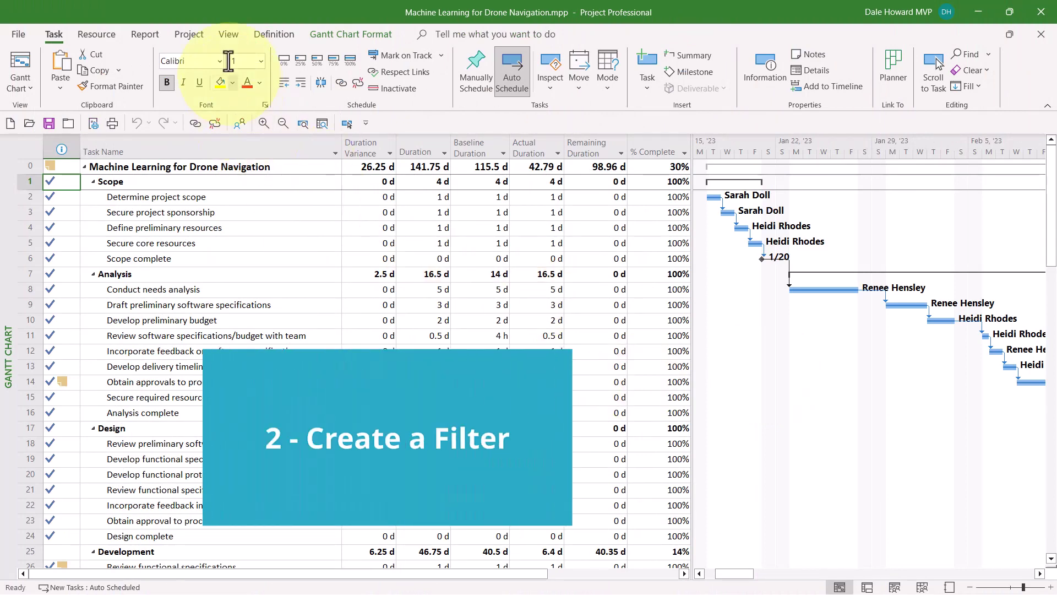
Open More Filters from the View tab's Filter list and start a new filter.
left_click(228, 35)
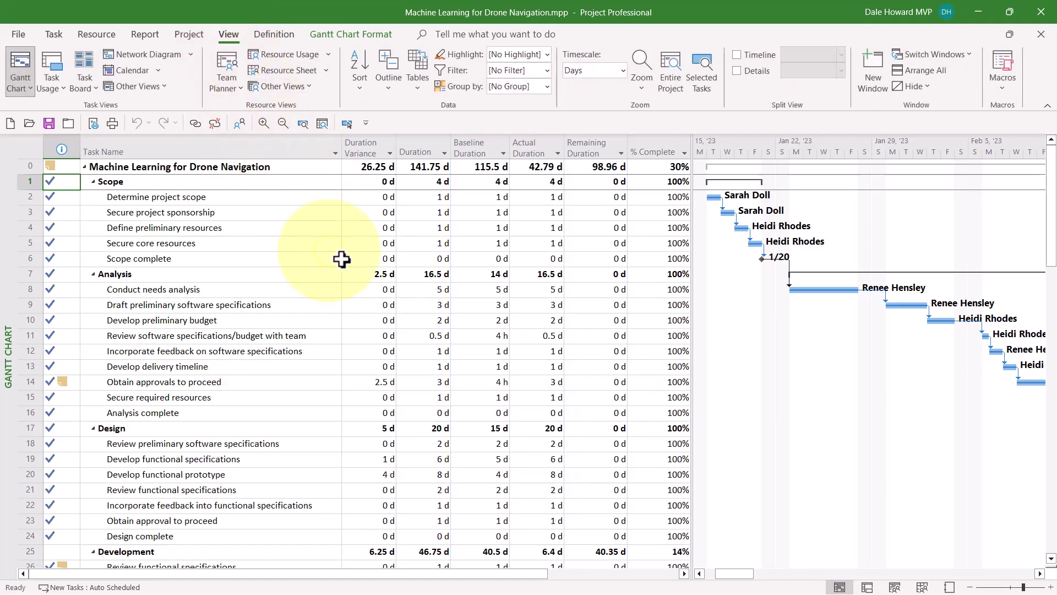
left_click(547, 70)
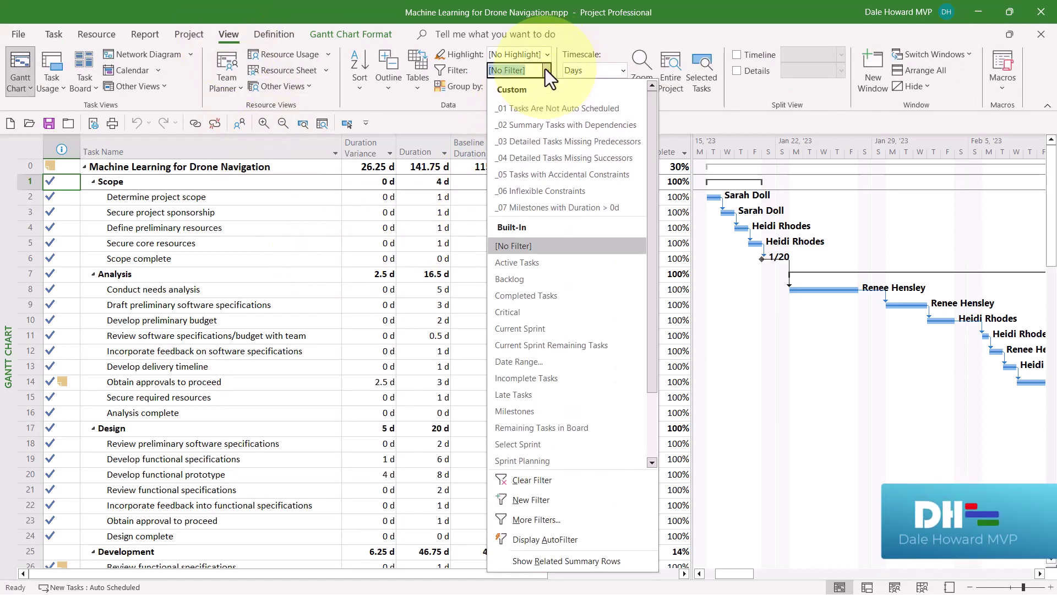
left_click(564, 519)
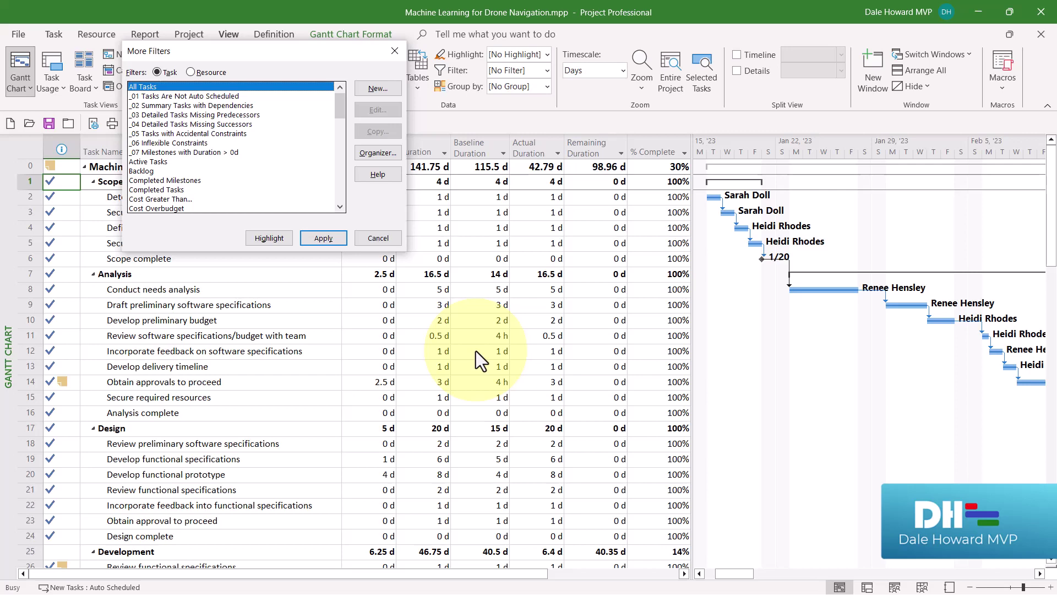
left_click(391, 87)
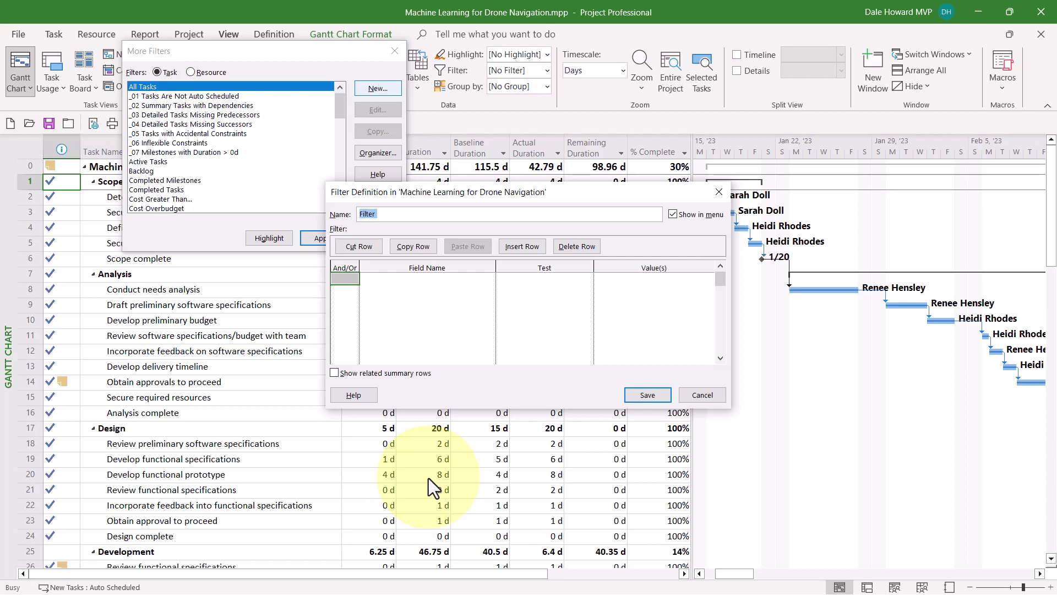
Name the filter '_Duration Variance > 0d', test Duration Variance is greater than 0, and show related summary rows.
type("_Duration Variance > 0d")
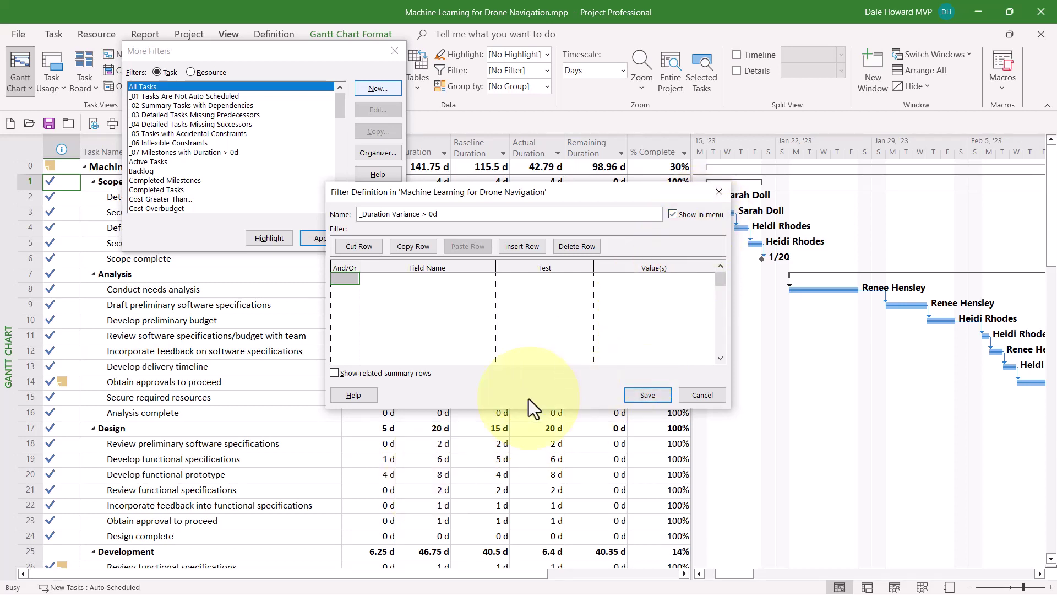
left_click(467, 277)
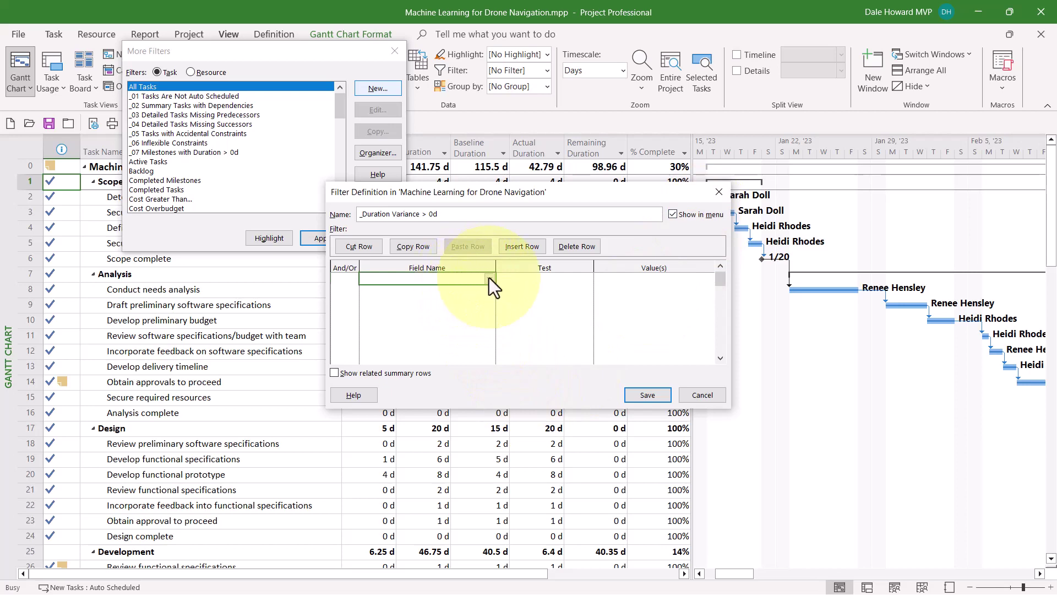
left_click(489, 278)
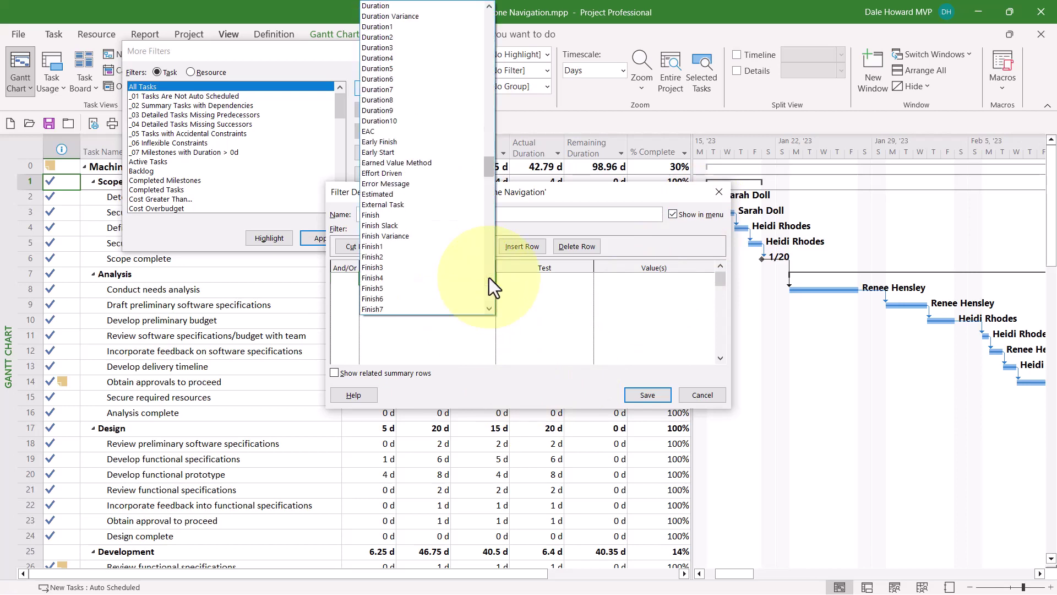
left_click(438, 17)
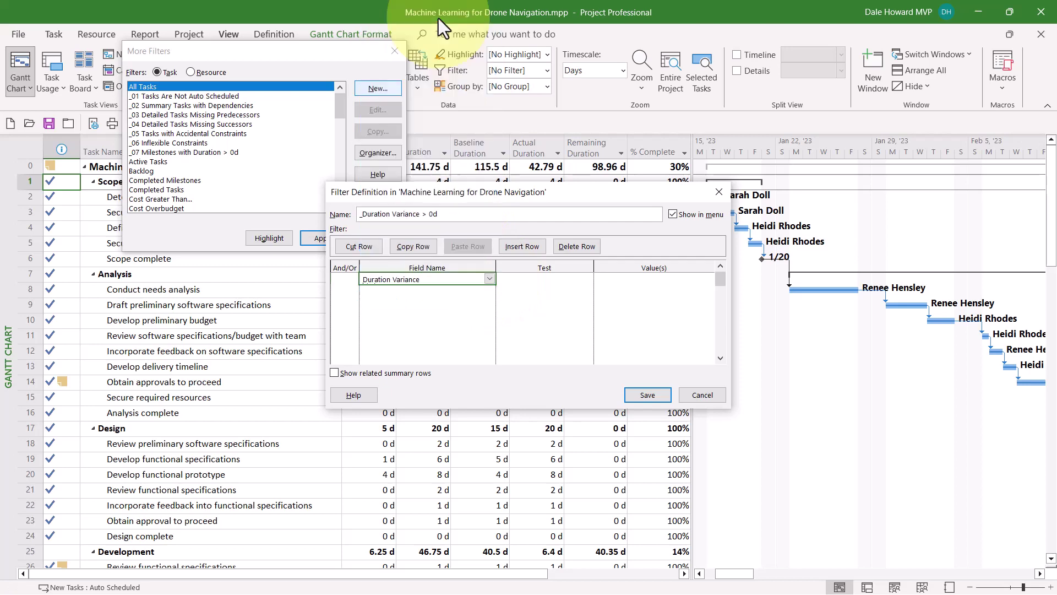
left_click(550, 278)
left_click(588, 279)
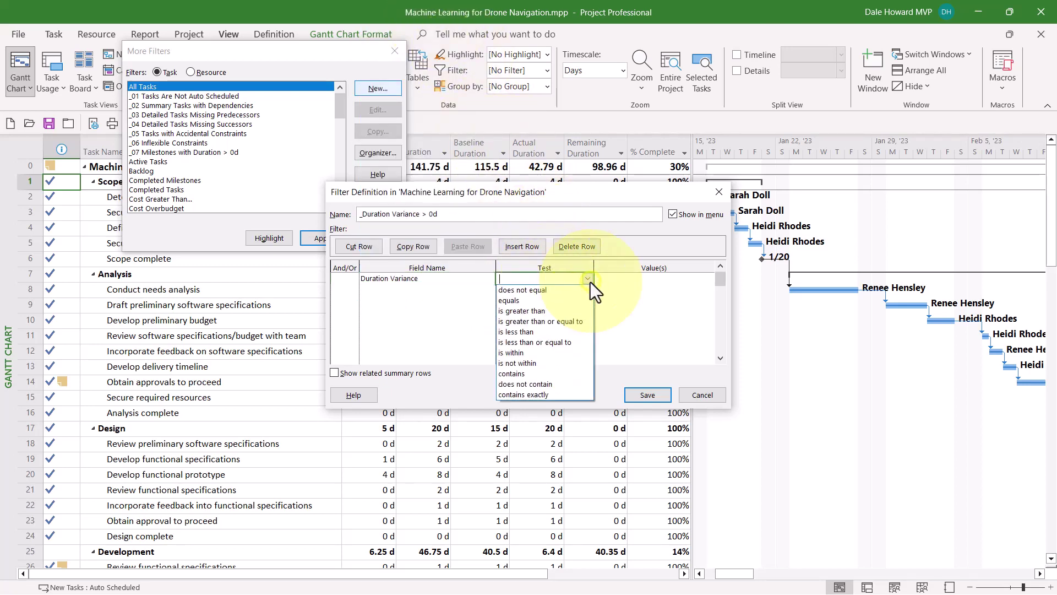
left_click(563, 312)
left_click(656, 278)
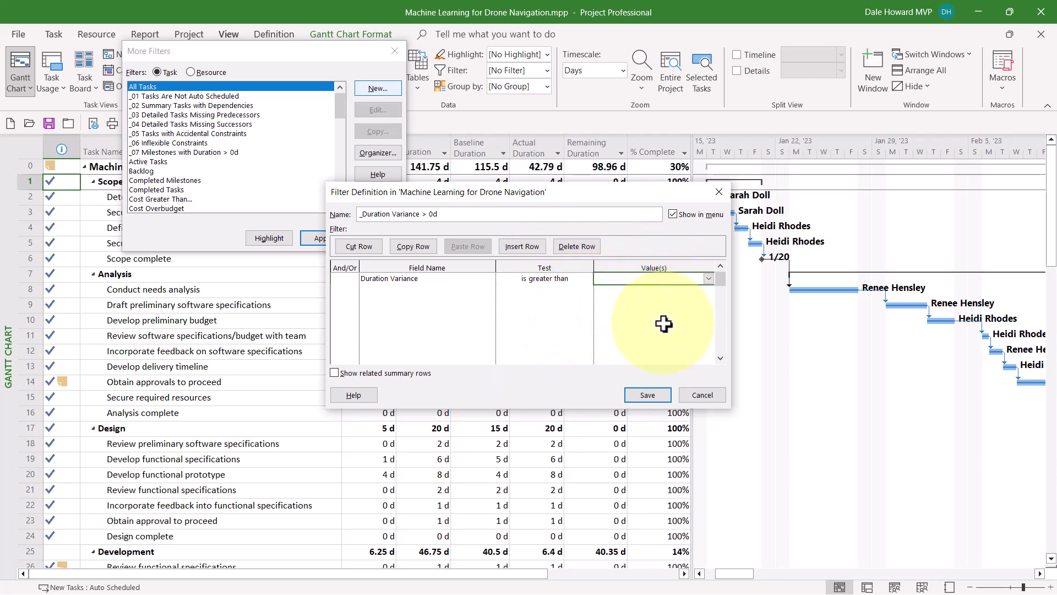
type("0")
key("Tab")
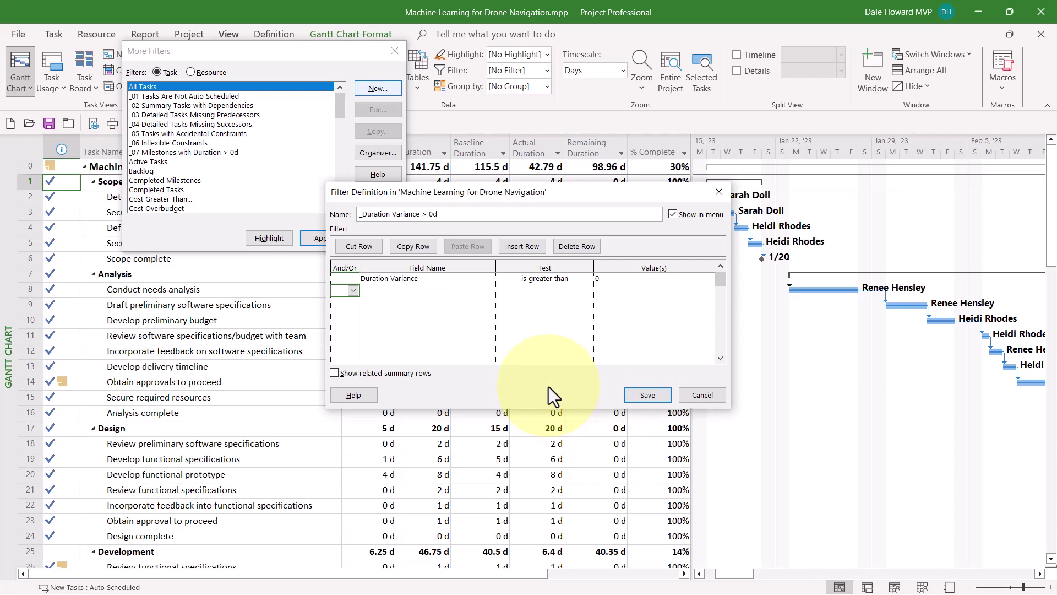
left_click(333, 372)
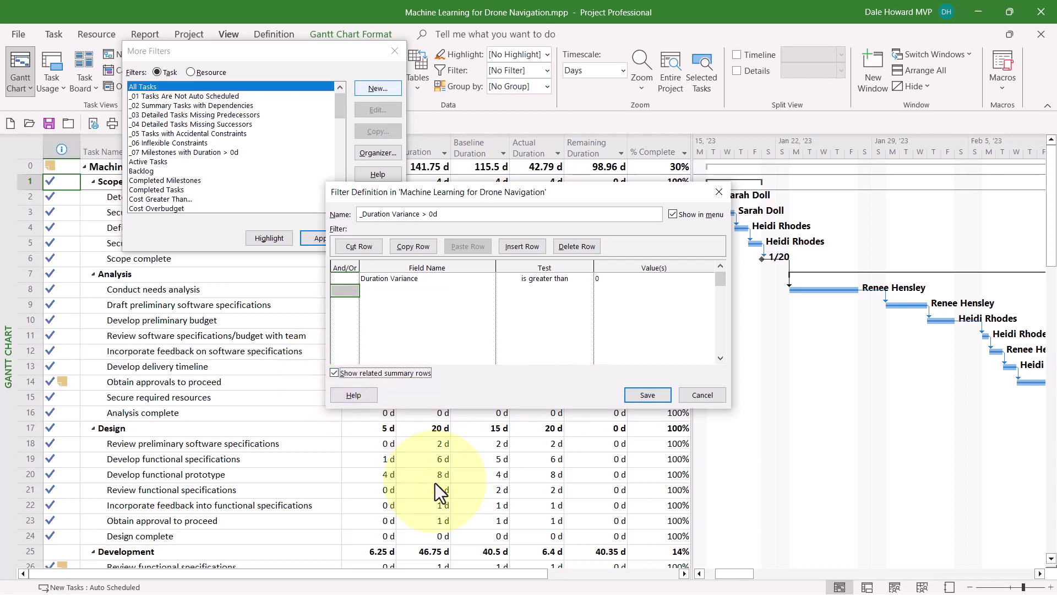
Save the '_Duration Variance > 0d' filter, then select and apply it from More Filters.
left_click(647, 395)
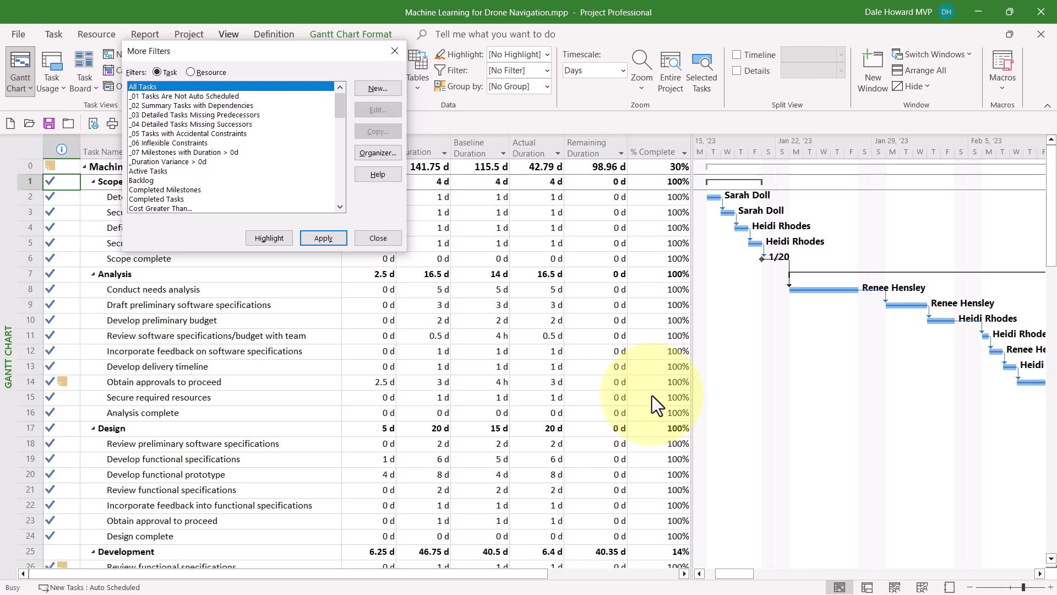
left_click(164, 163)
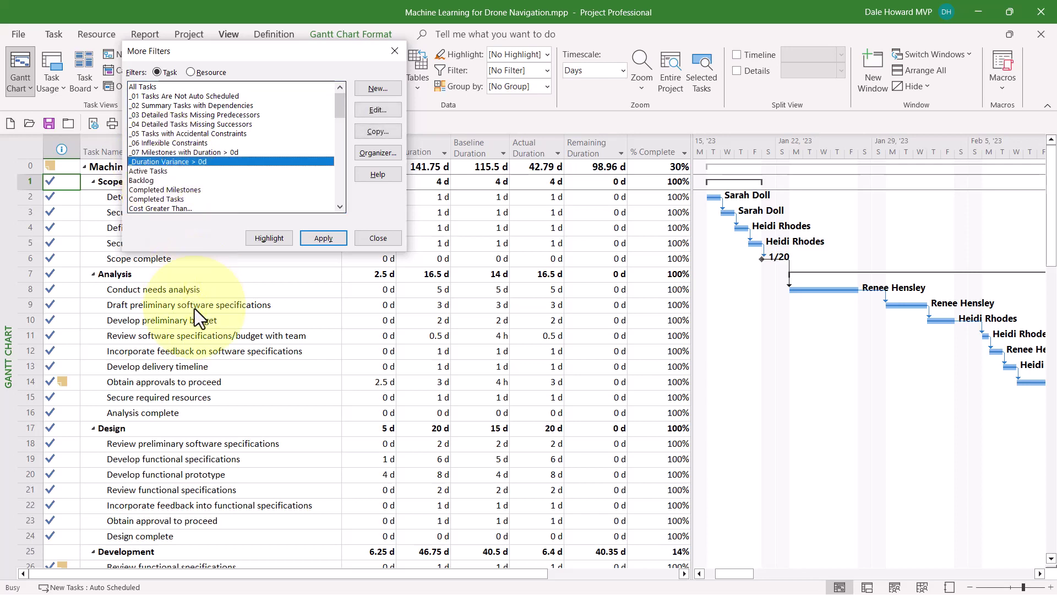
left_click(323, 238)
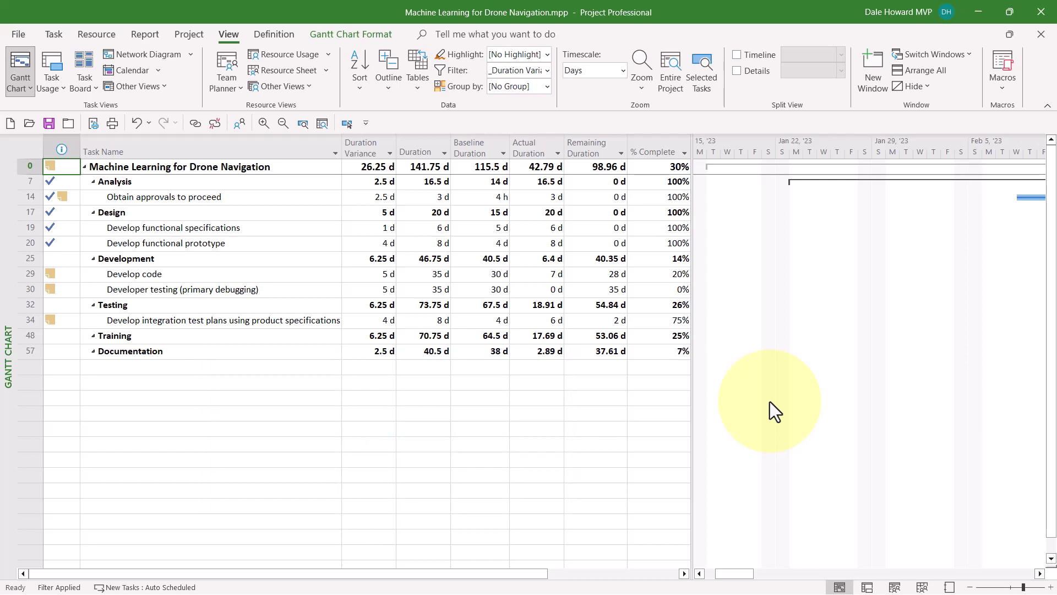
Remove the filter, restore the Entry table, and widen the Gantt chart pane.
key("F3")
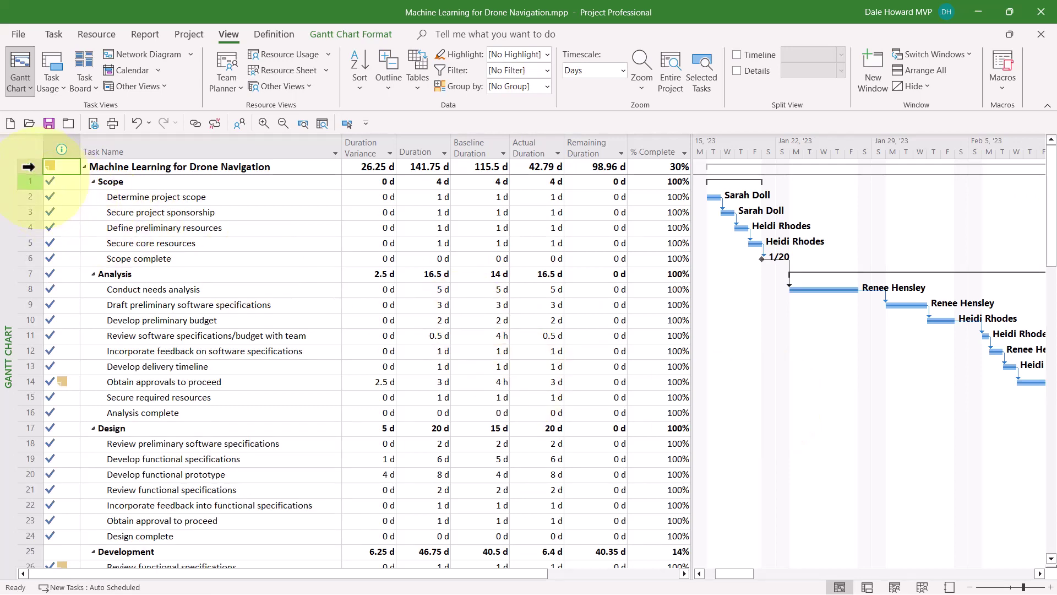
right_click(26, 149)
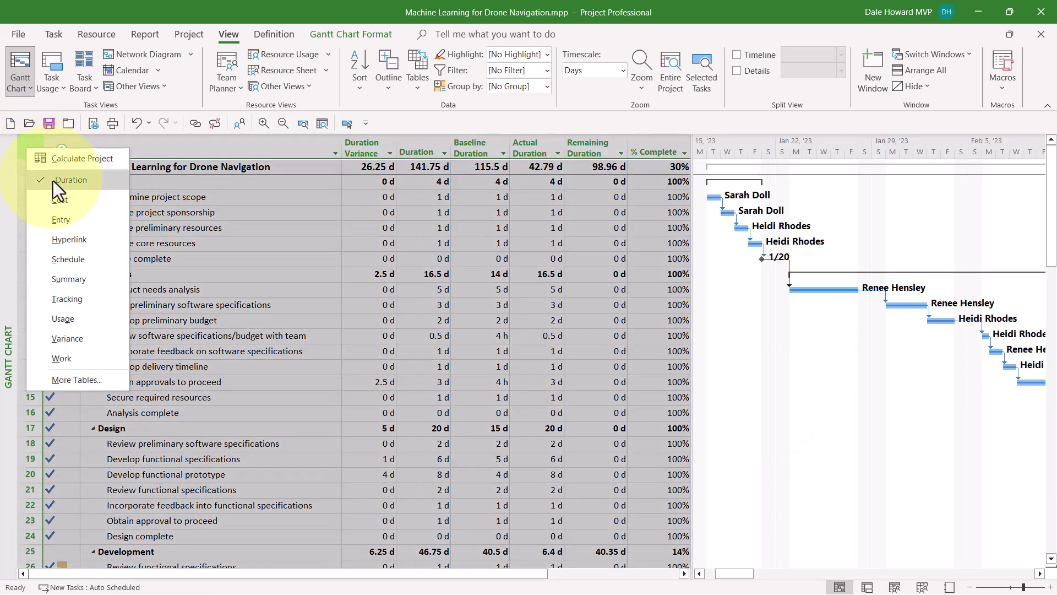
left_click(61, 218)
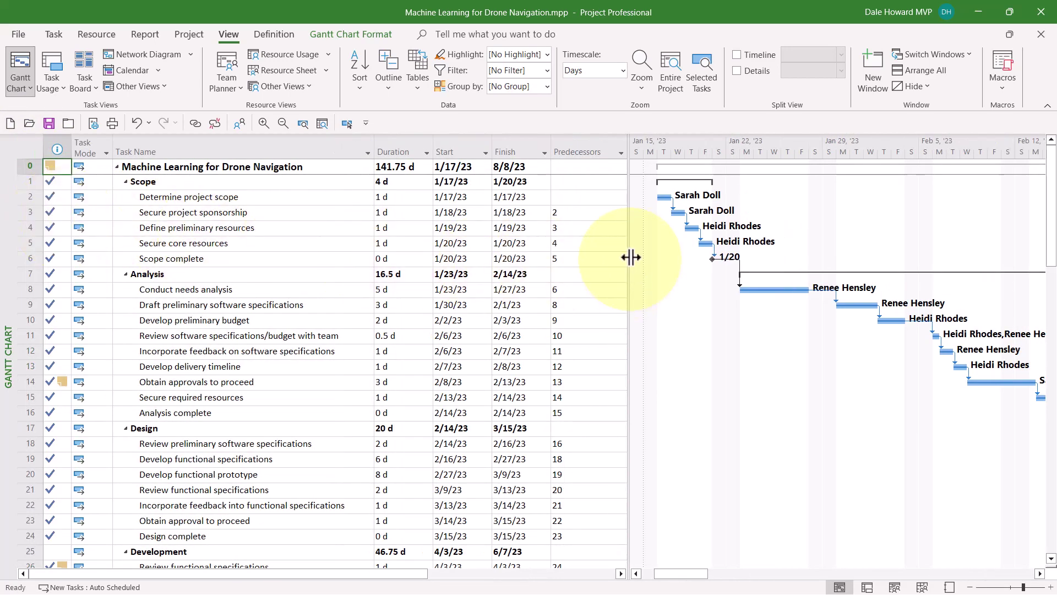
left_click_drag(630, 257, 437, 288)
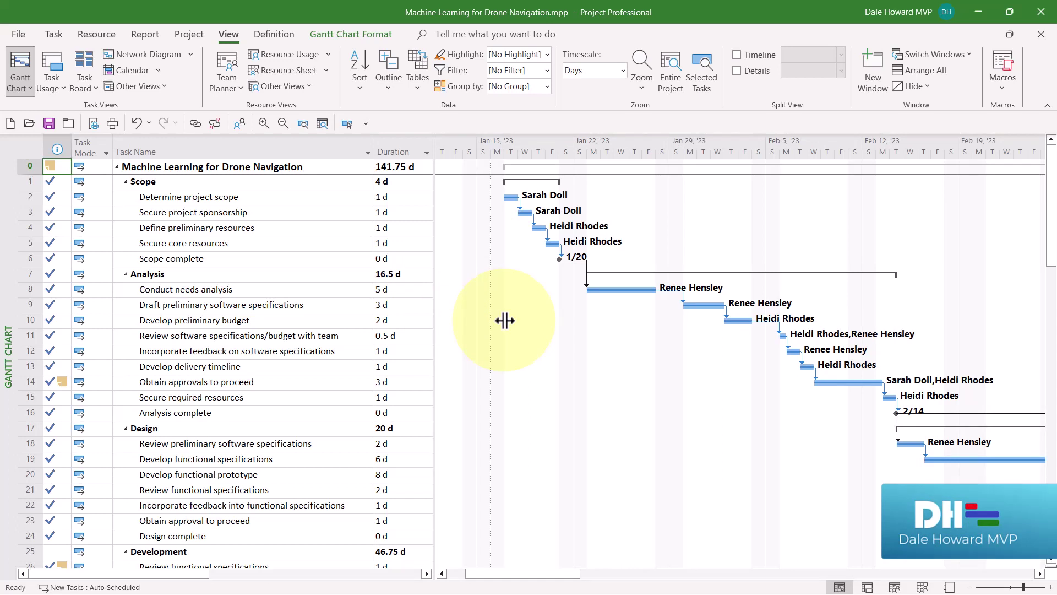
left_click(22, 91)
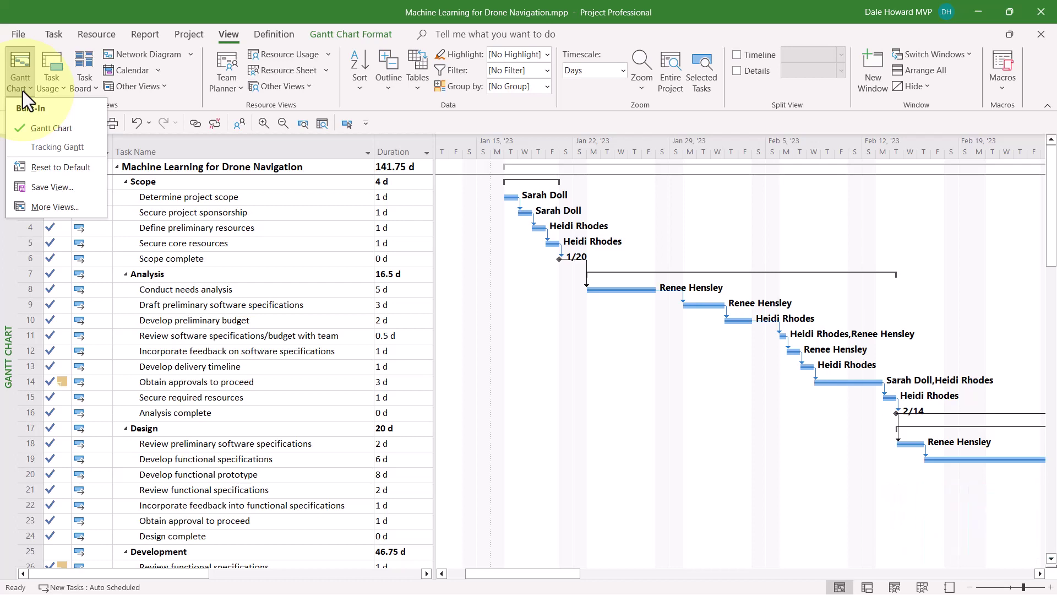
Open More Views and select Tracking Gantt as the view to copy.
left_click(61, 206)
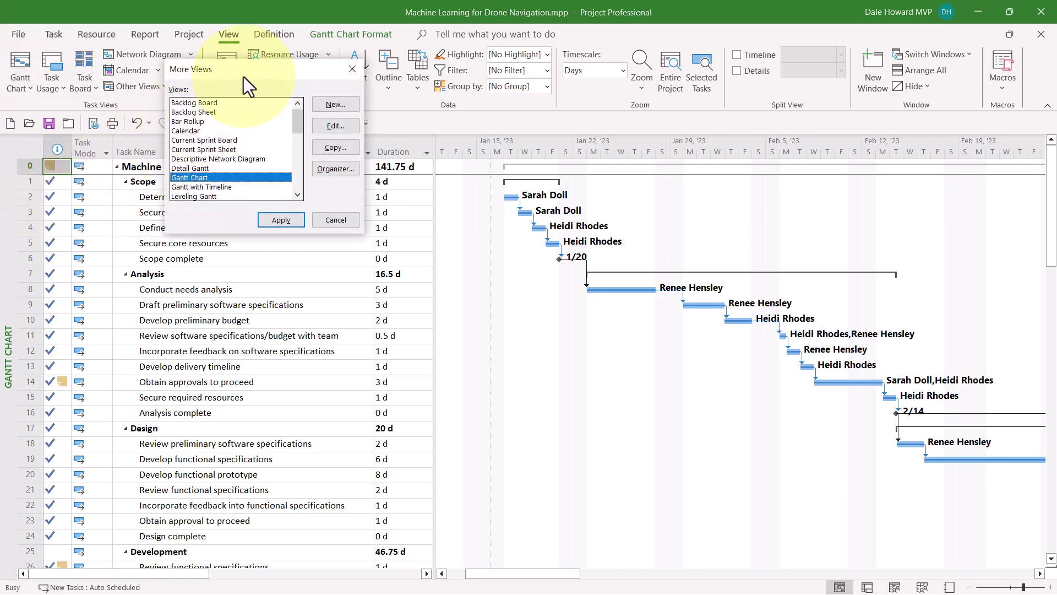
left_click_drag(243, 75, 388, 110)
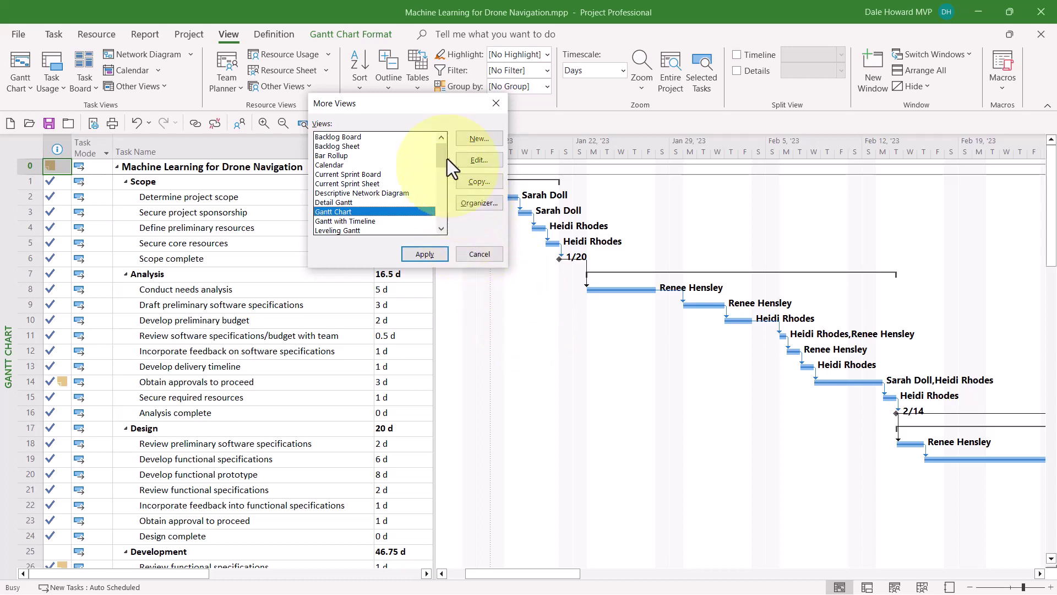
left_click_drag(444, 148, 441, 215)
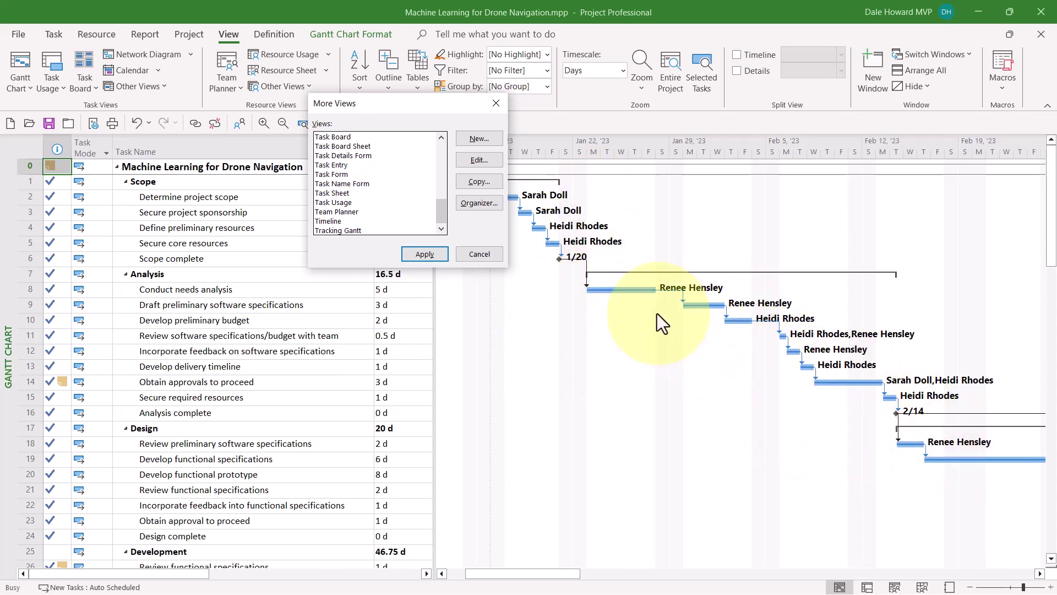
left_click(349, 231)
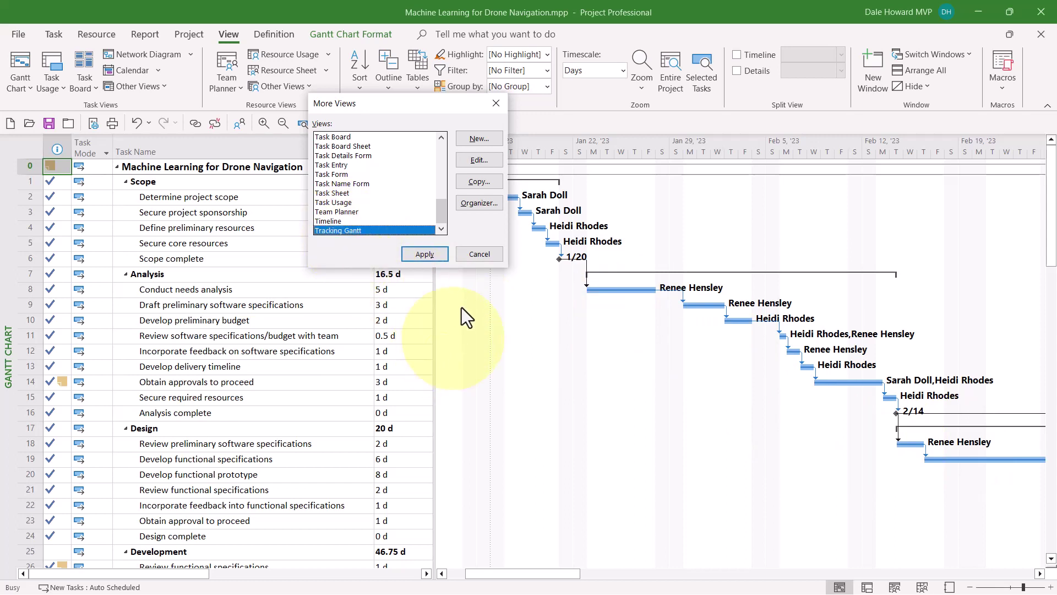
Copy Tracking Gantt as a new view named '_Duration Variance' using the _Duration table.
left_click(479, 182)
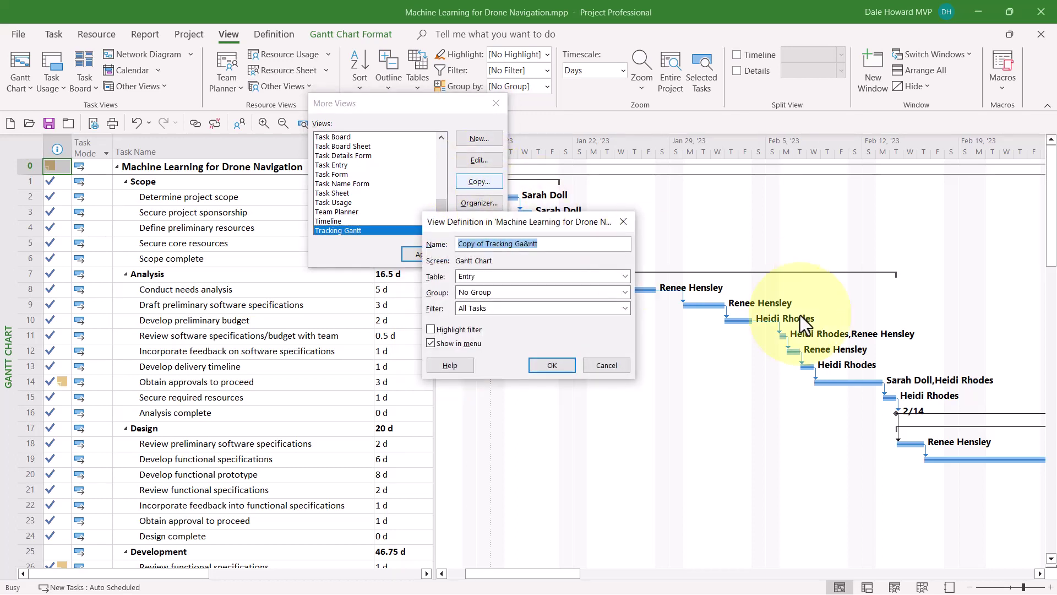
key("ctrl+v")
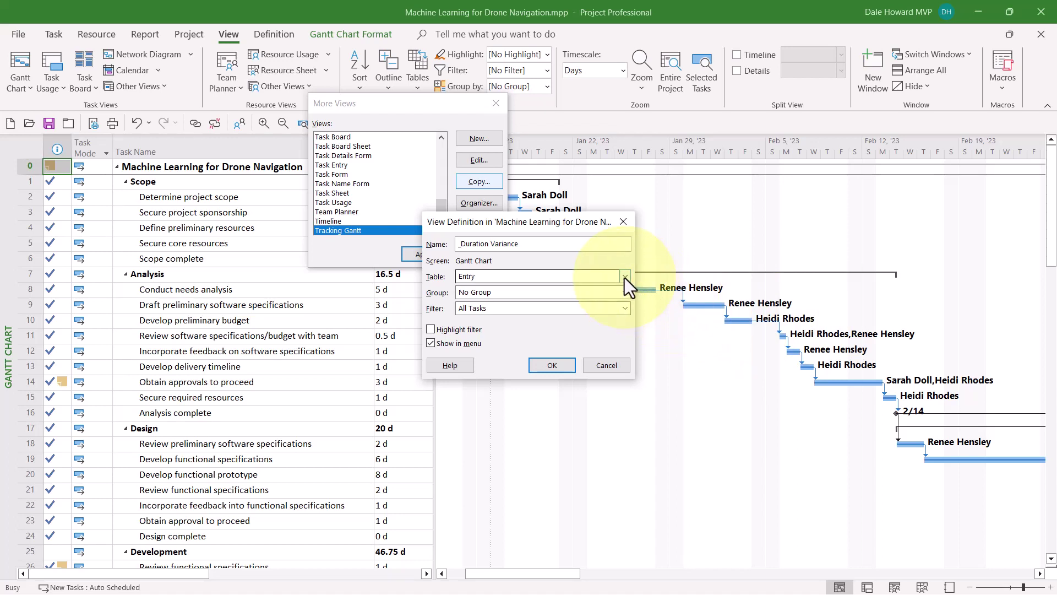
left_click(624, 278)
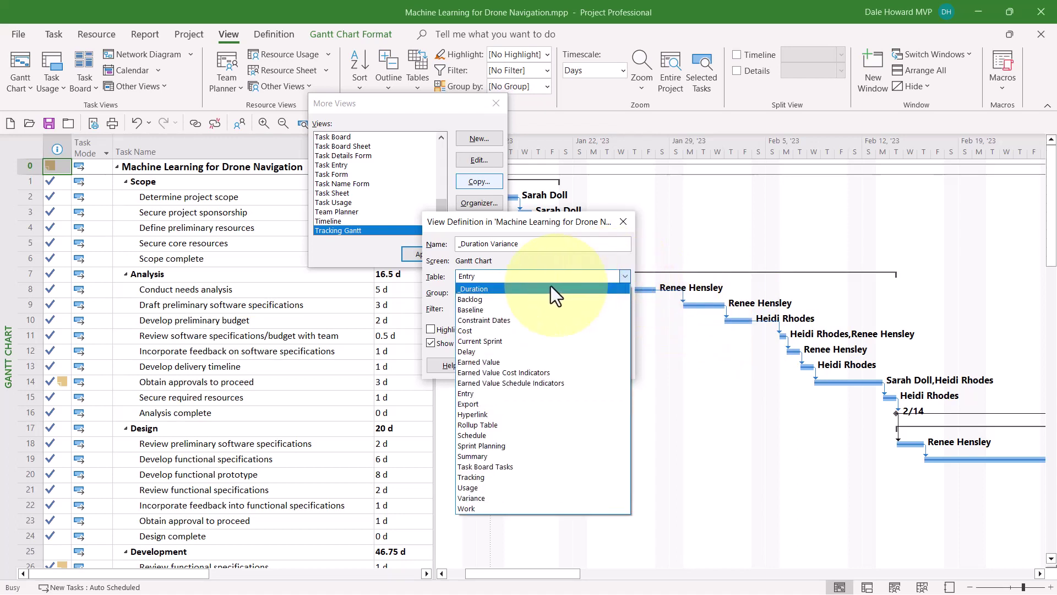
left_click(533, 287)
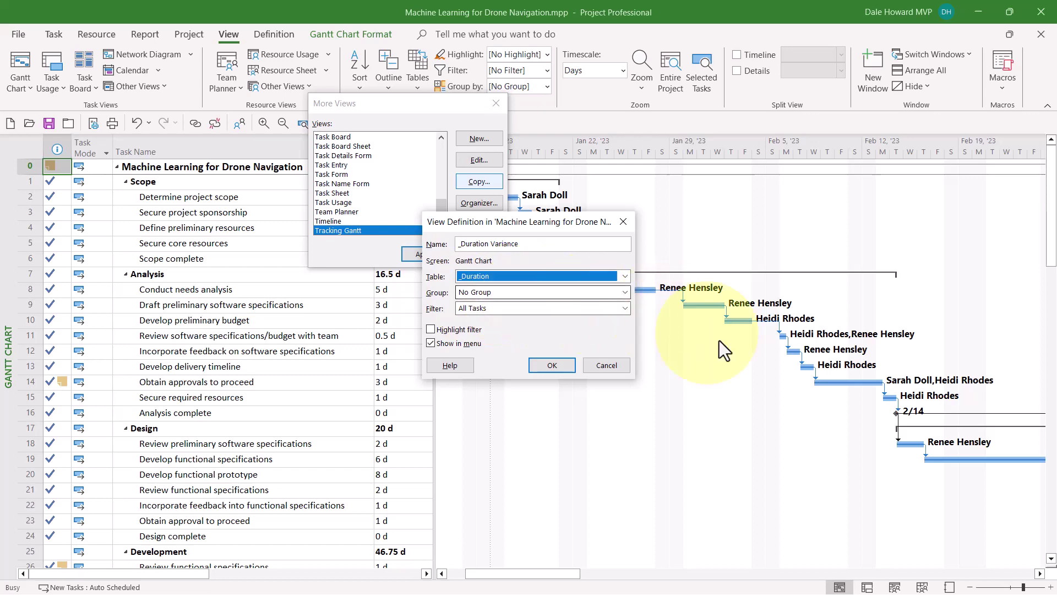
Set the view's filter to '_Duration Variance > 0d' as a highlight filter and save it.
left_click(625, 308)
scroll(607, 246, "up", 3)
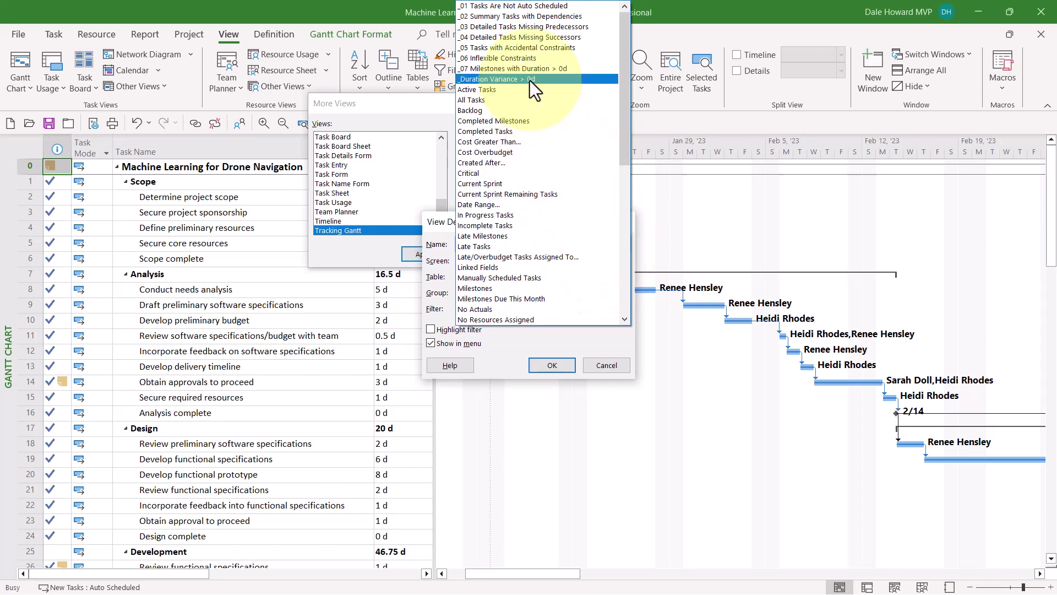
left_click(530, 80)
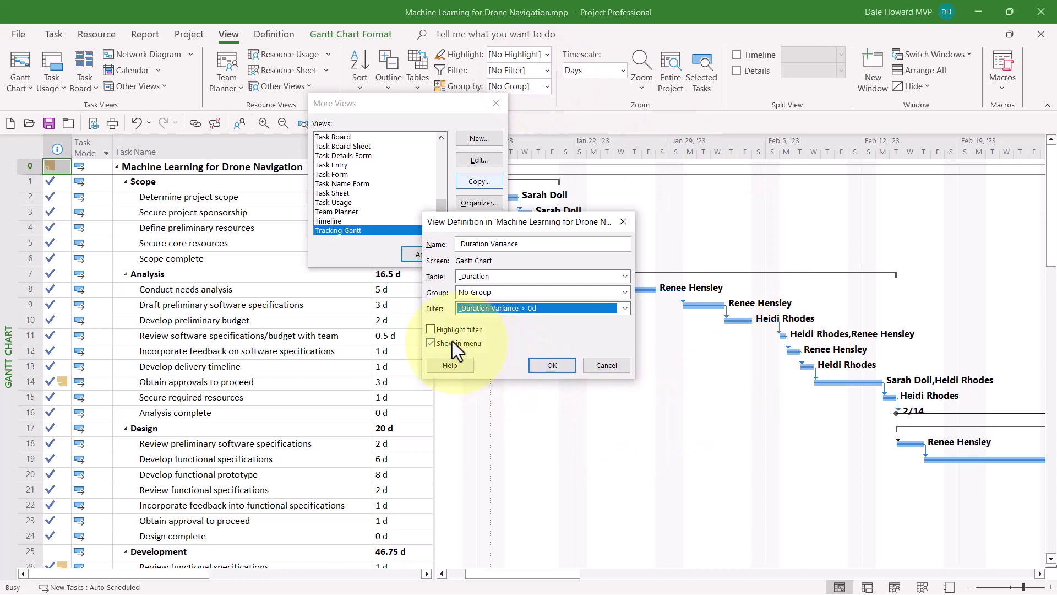
left_click(431, 327)
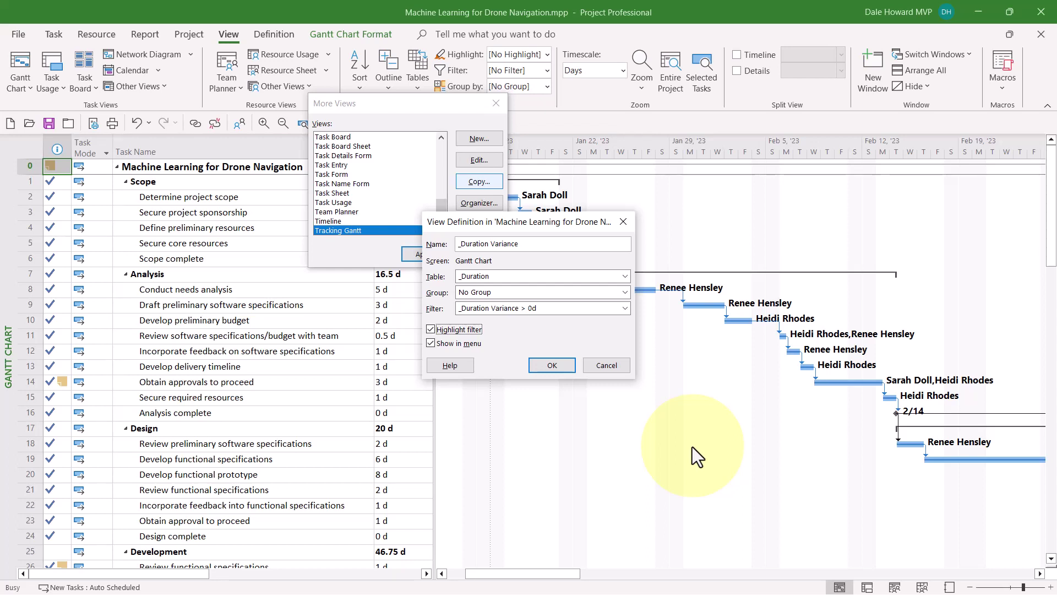
left_click(561, 366)
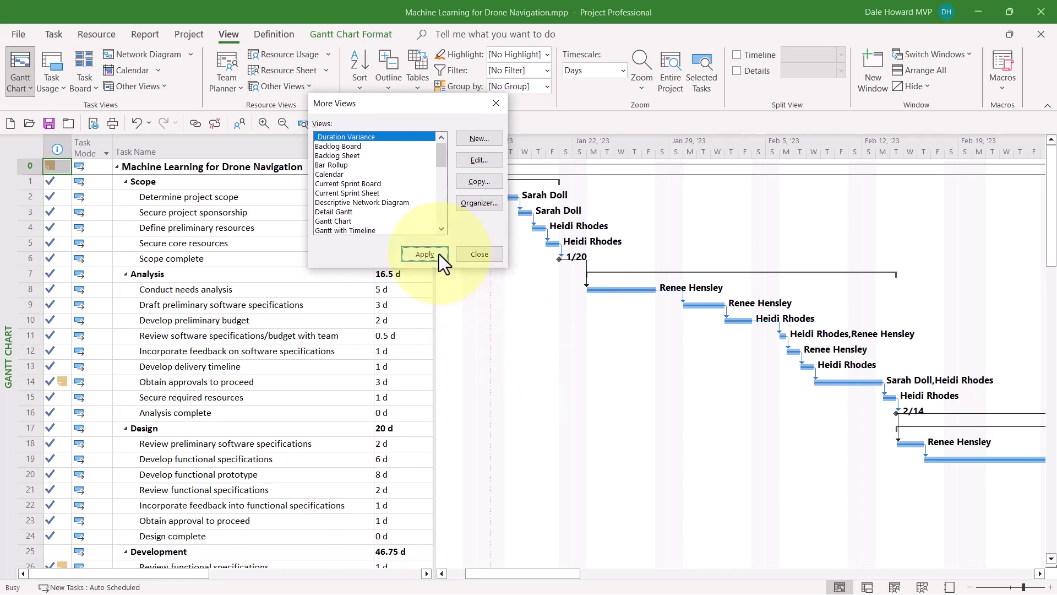
Apply the _Duration Variance view and review the yellow-highlighted over-duration tasks.
left_click(424, 254)
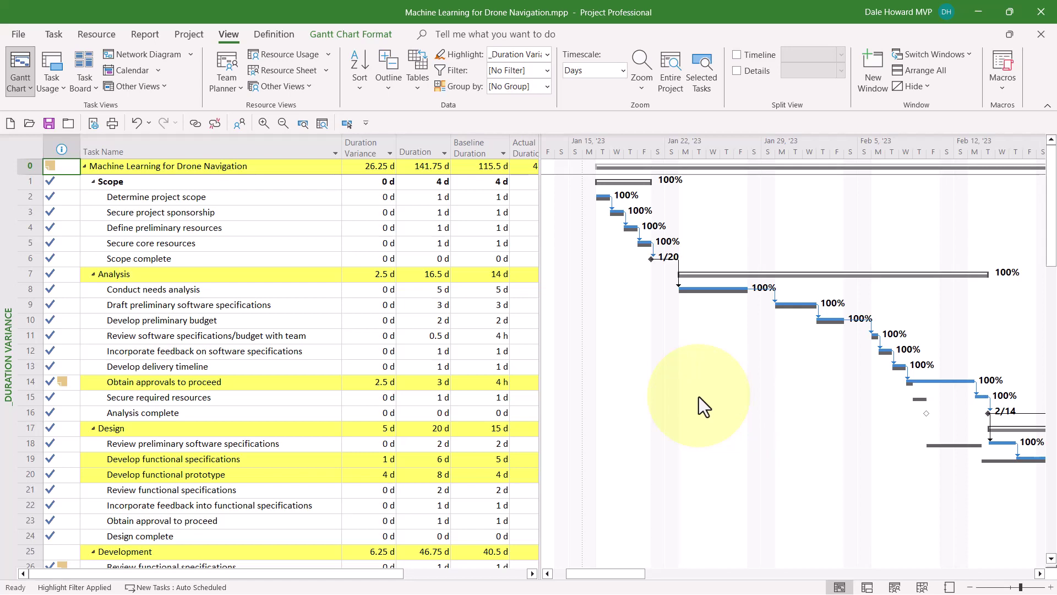
scroll(698, 397, "down", 3)
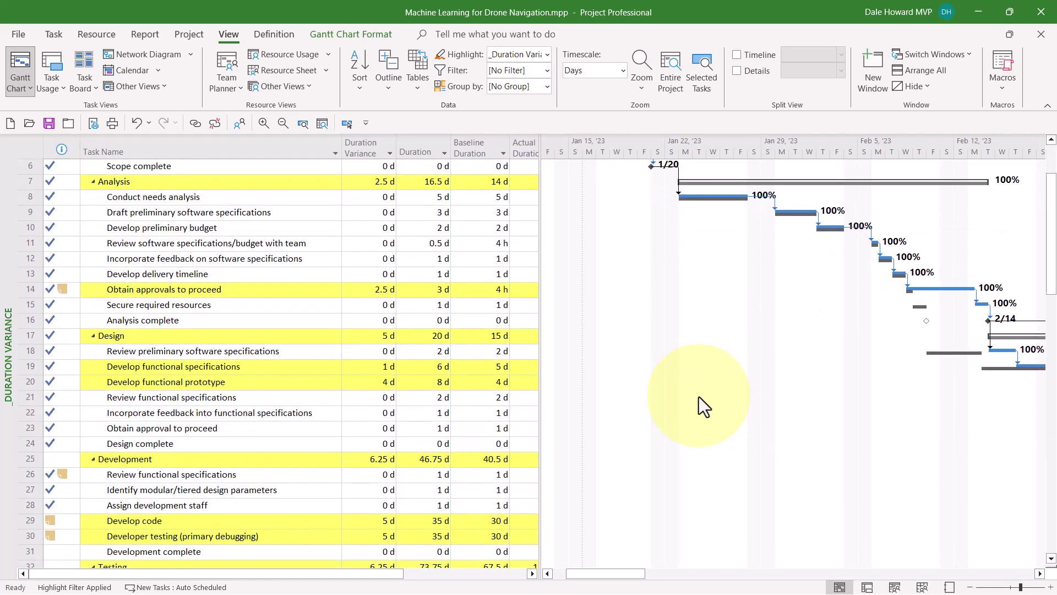
scroll(699, 397, "up", 3)
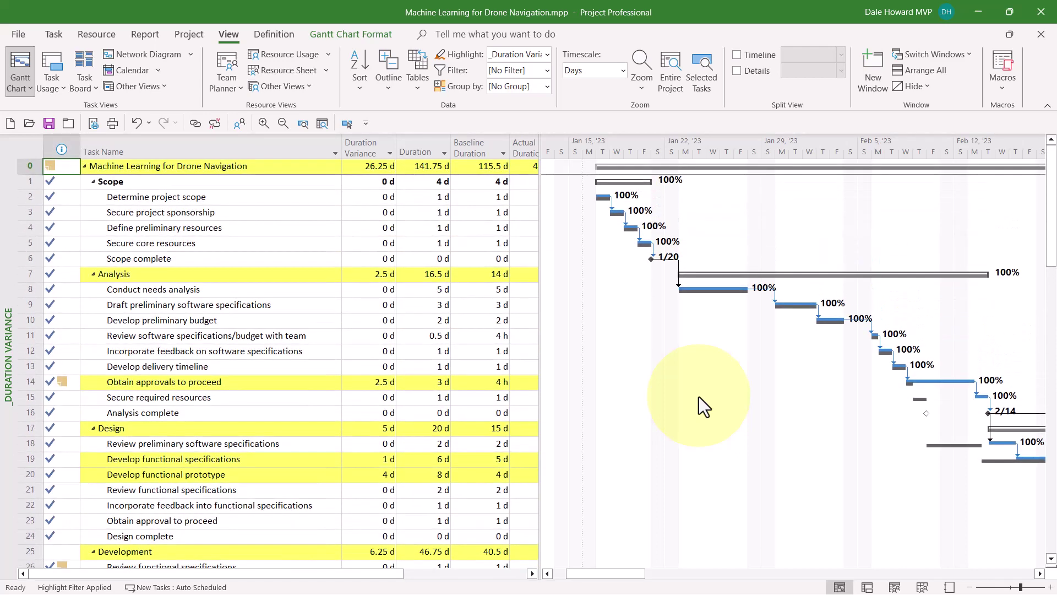
scroll(692, 395, "down", 2)
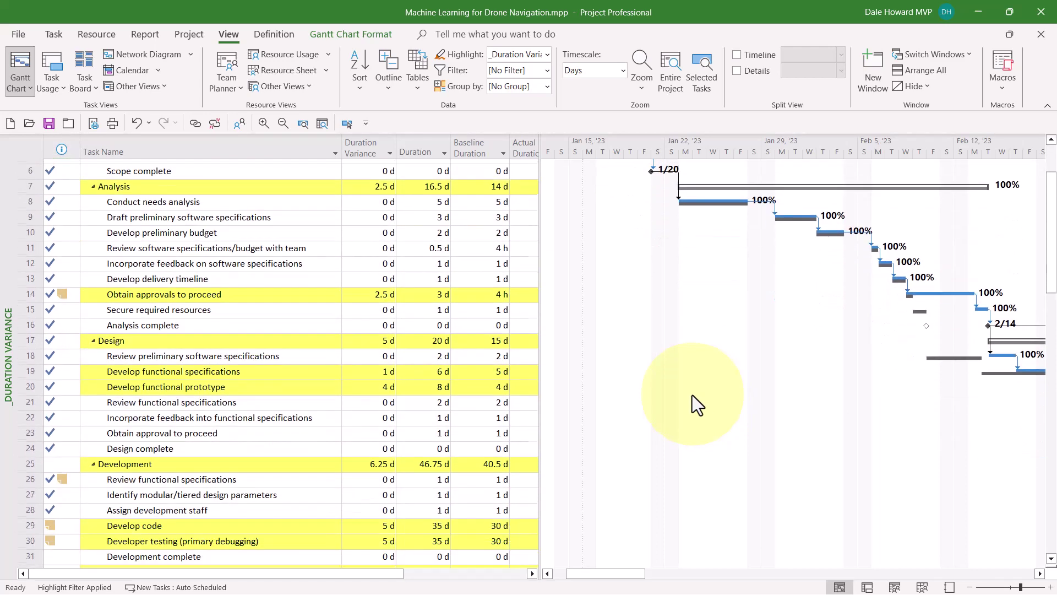
scroll(692, 395, "down", 2)
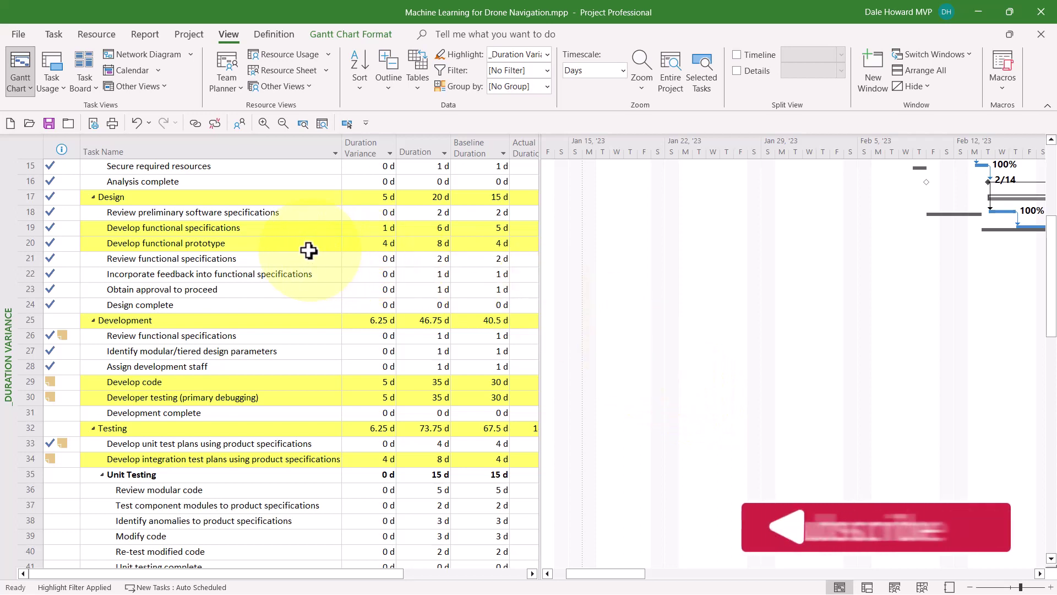
left_click(265, 243)
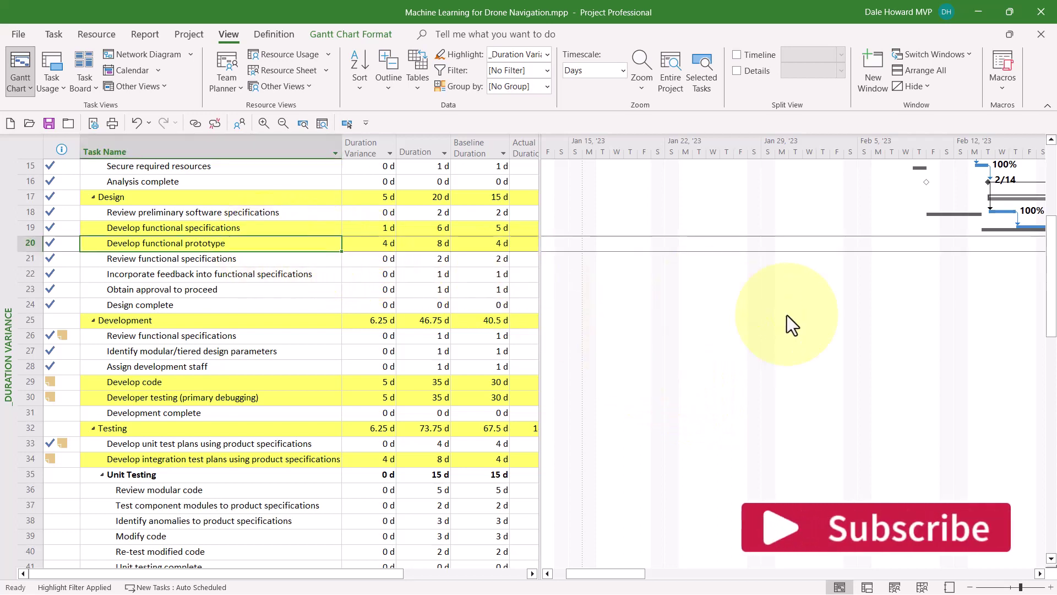